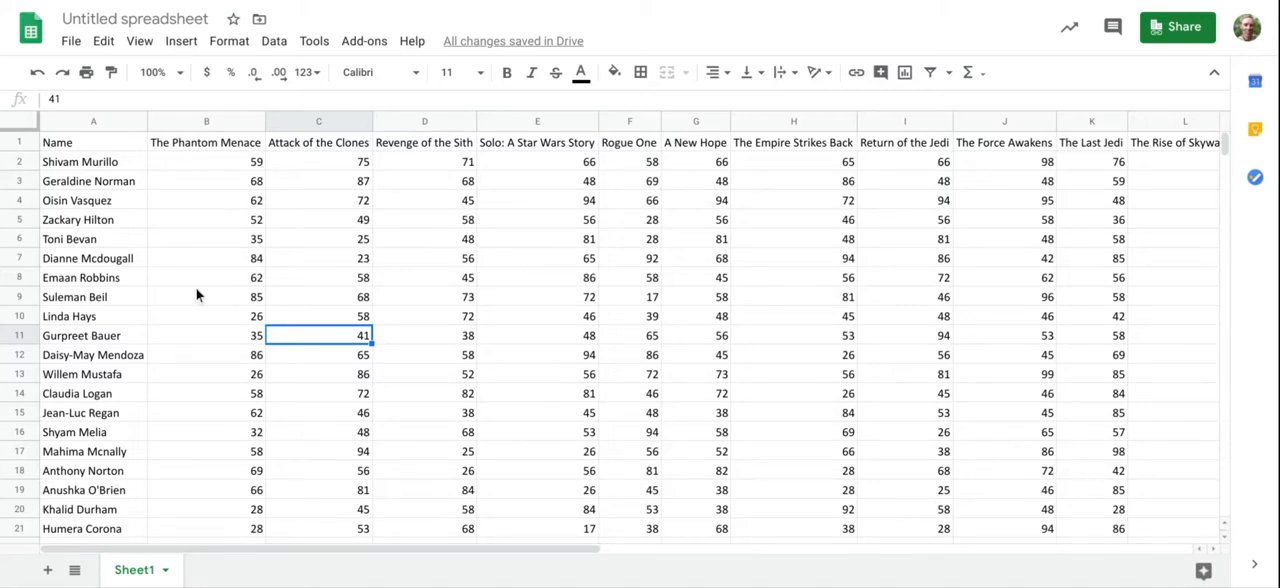
Step: Apply all borders to the whole data table, from the Name heading in A1 to cell L41
scroll(113, 293, down, 4)
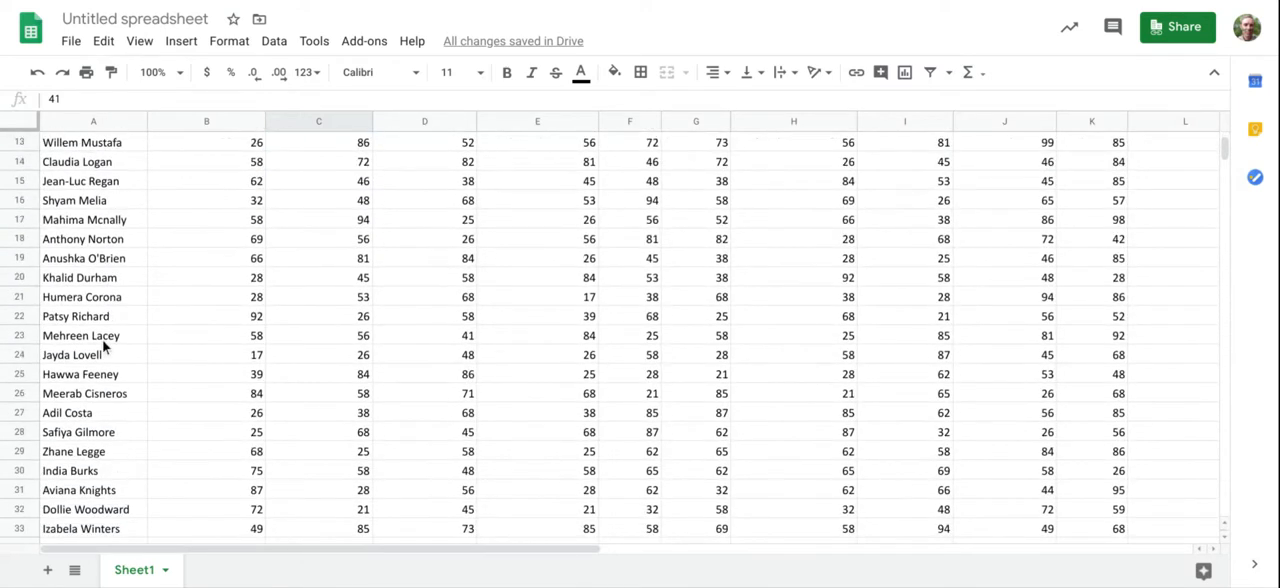
scroll(104, 346, up, 4)
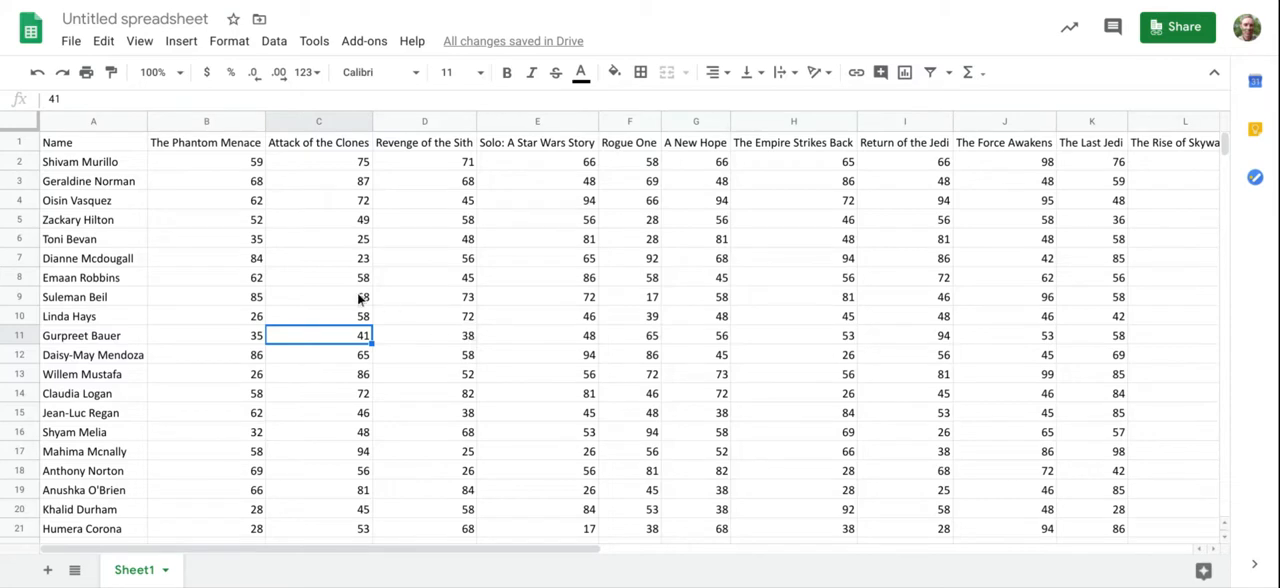
scroll(247, 360, down, 3)
scroll(246, 362, up, 3)
drag(90, 148, 555, 355)
drag(820, 421, 1160, 362)
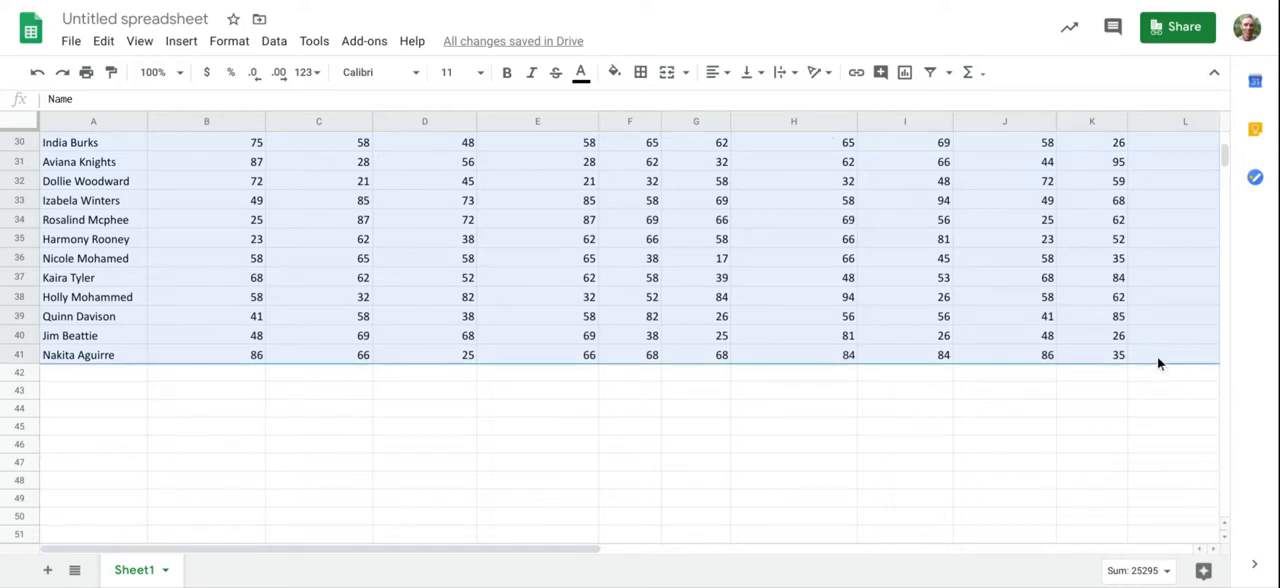
click(640, 74)
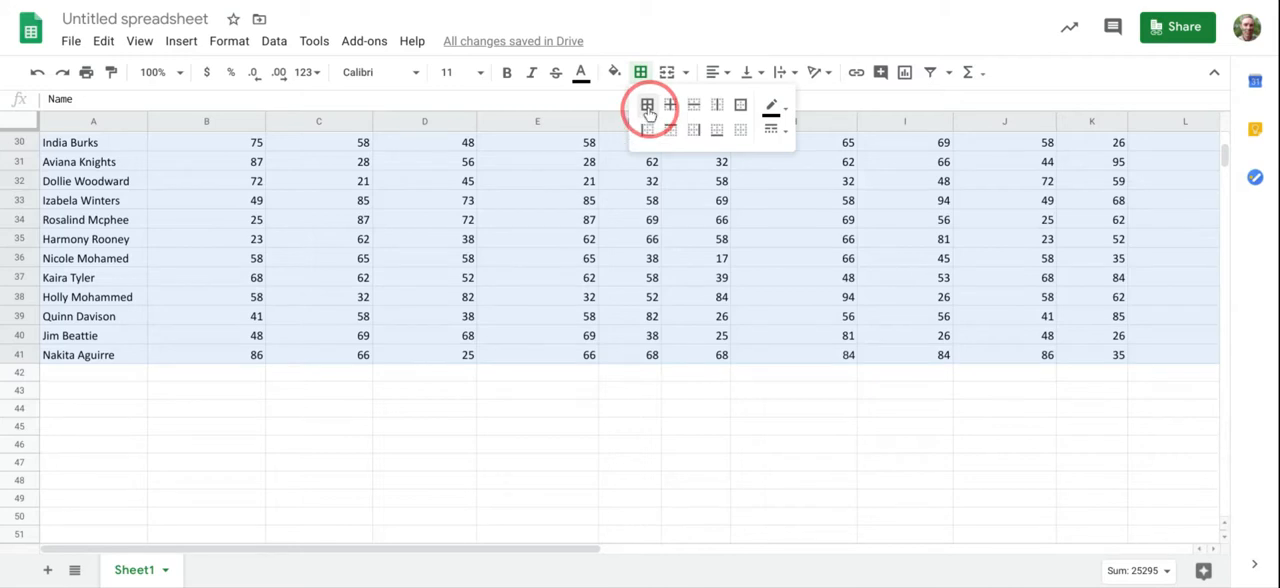
click(647, 104)
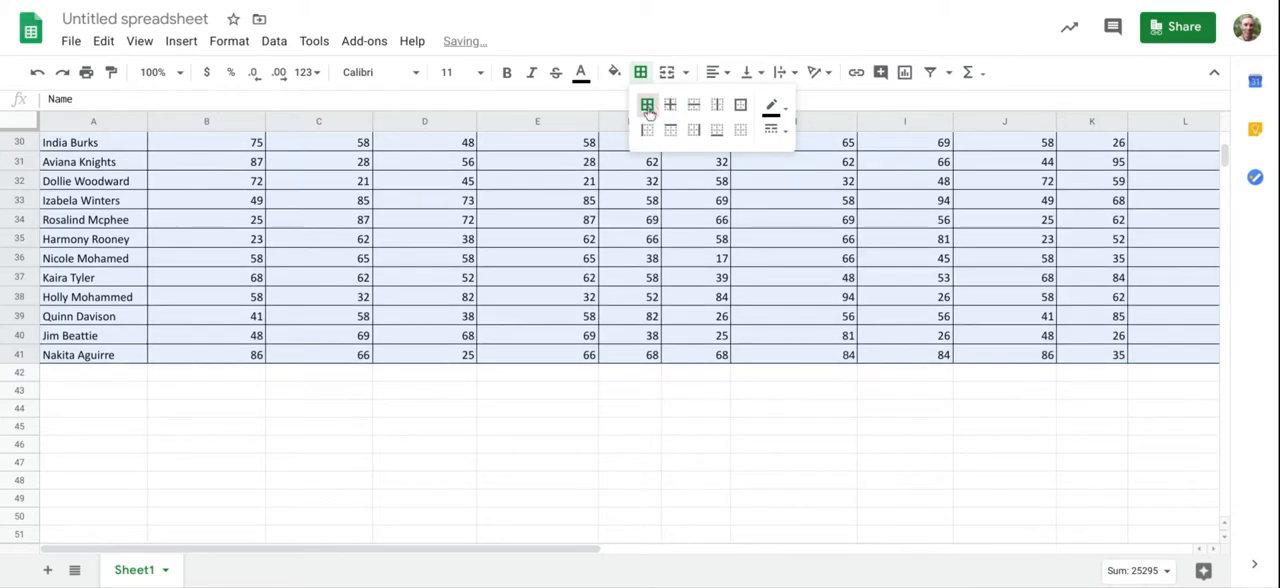
click(540, 391)
click(493, 550)
drag(492, 551, 640, 546)
scroll(590, 375, up, 3)
scroll(590, 375, up, 7)
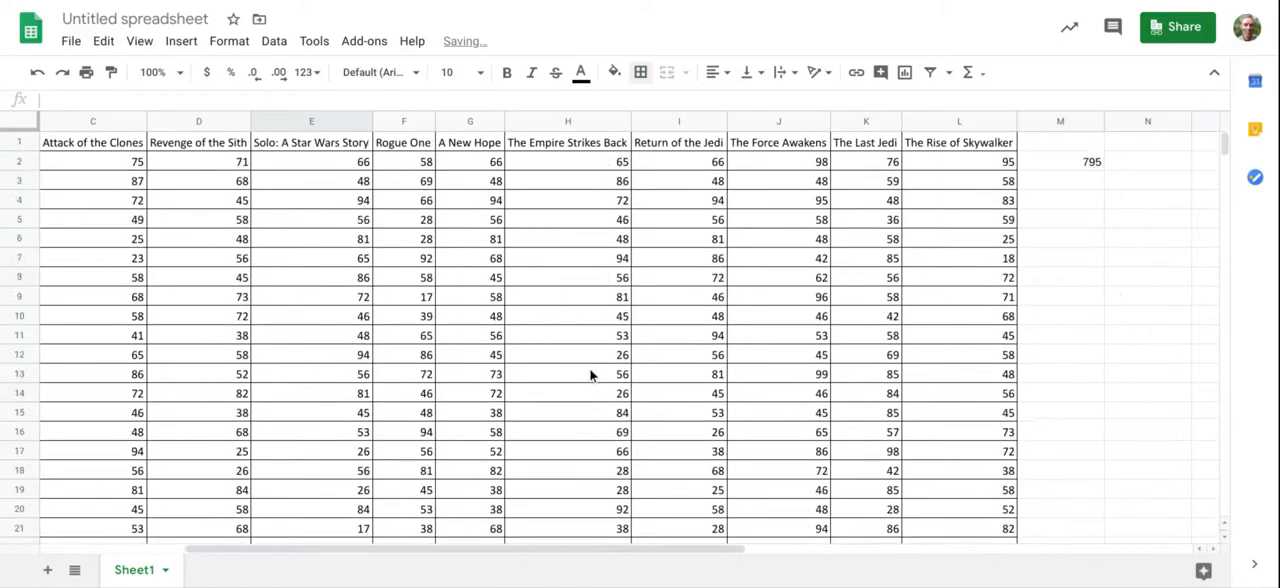
Step: Make the header row bold, from Name in A1 through The Rise of Skywalker in L1
drag(568, 550, 420, 556)
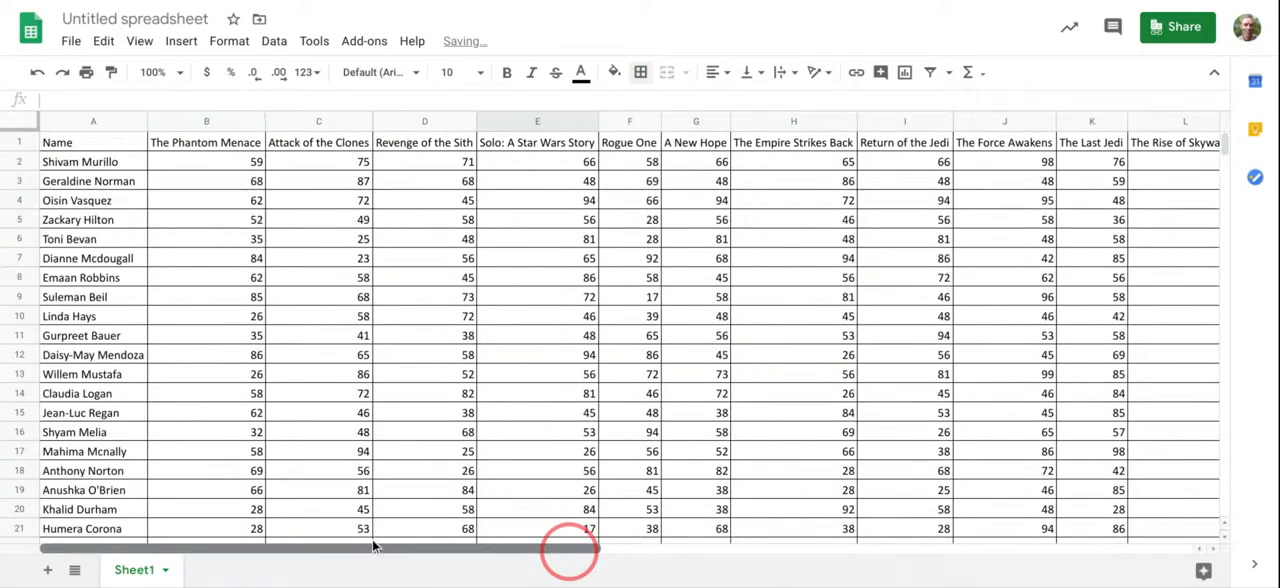
click(88, 146)
drag(86, 146, 1137, 142)
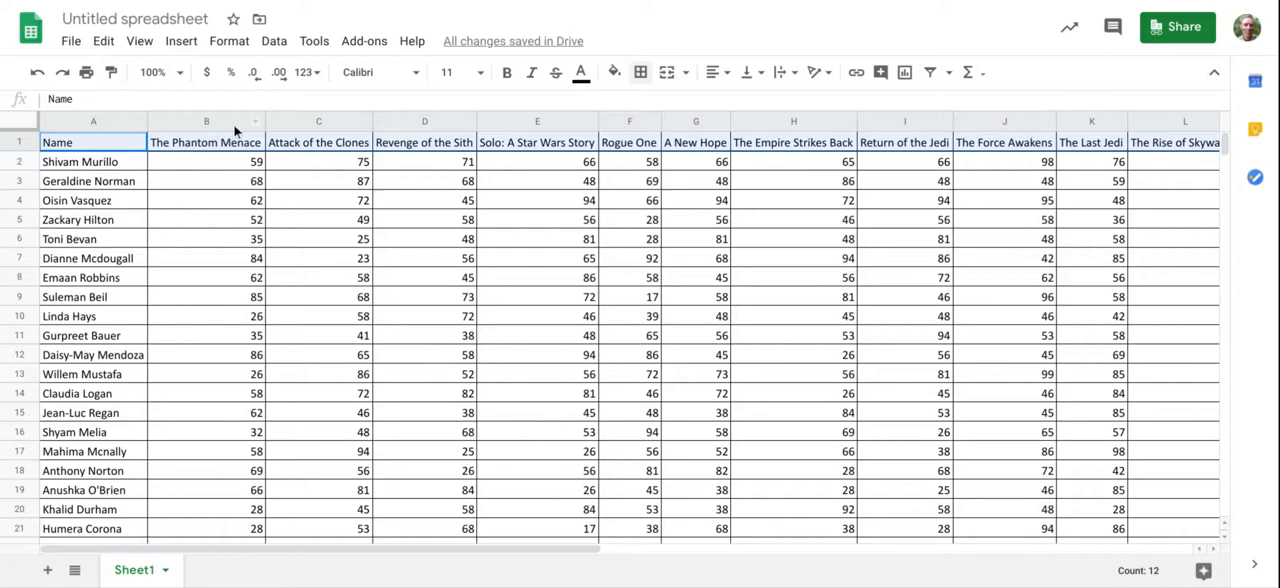
click(507, 72)
click(395, 241)
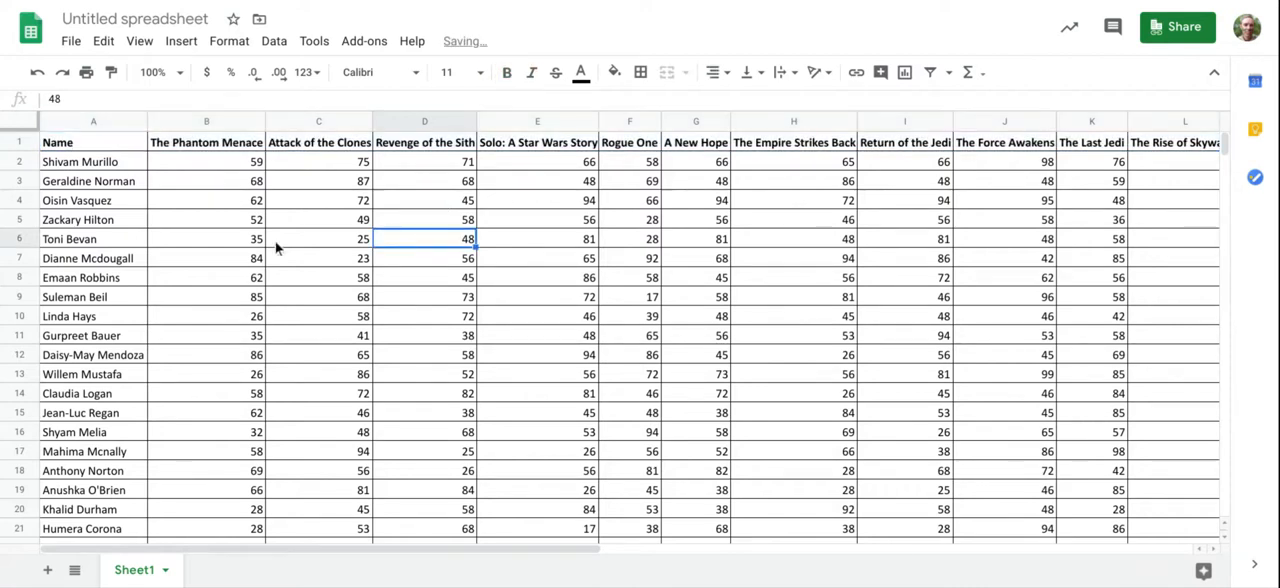
Step: Freeze the first row of the sheet containing the film titles
scroll(275, 241, down, 2)
scroll(255, 255, up, 2)
scroll(237, 260, down, 1)
scroll(236, 262, down, 4)
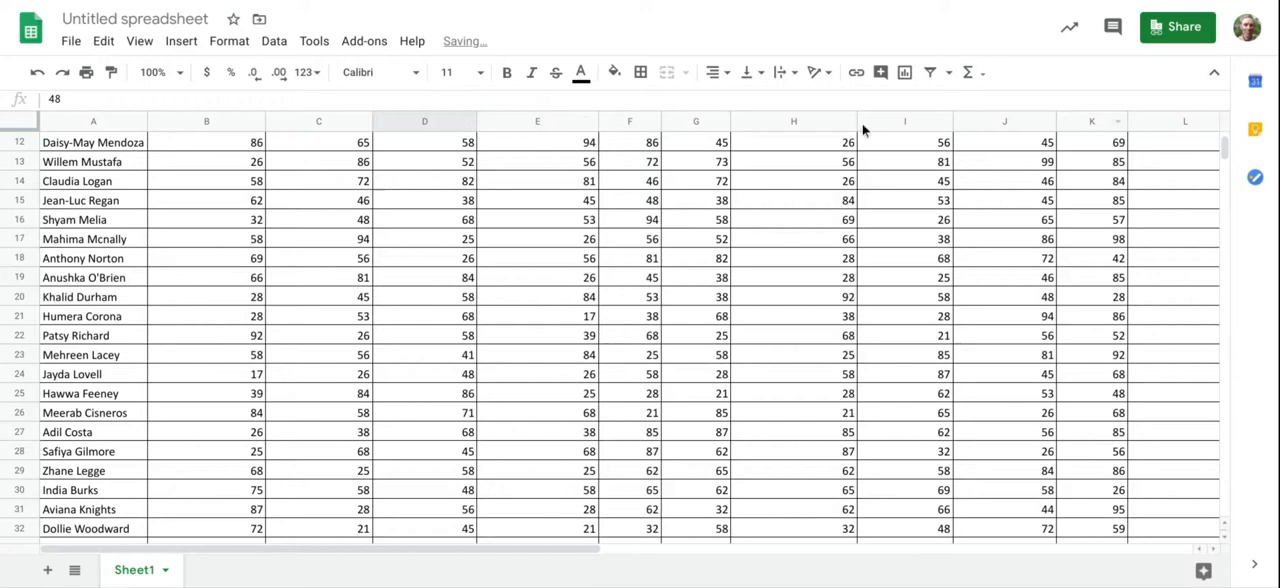
scroll(308, 392, up, 5)
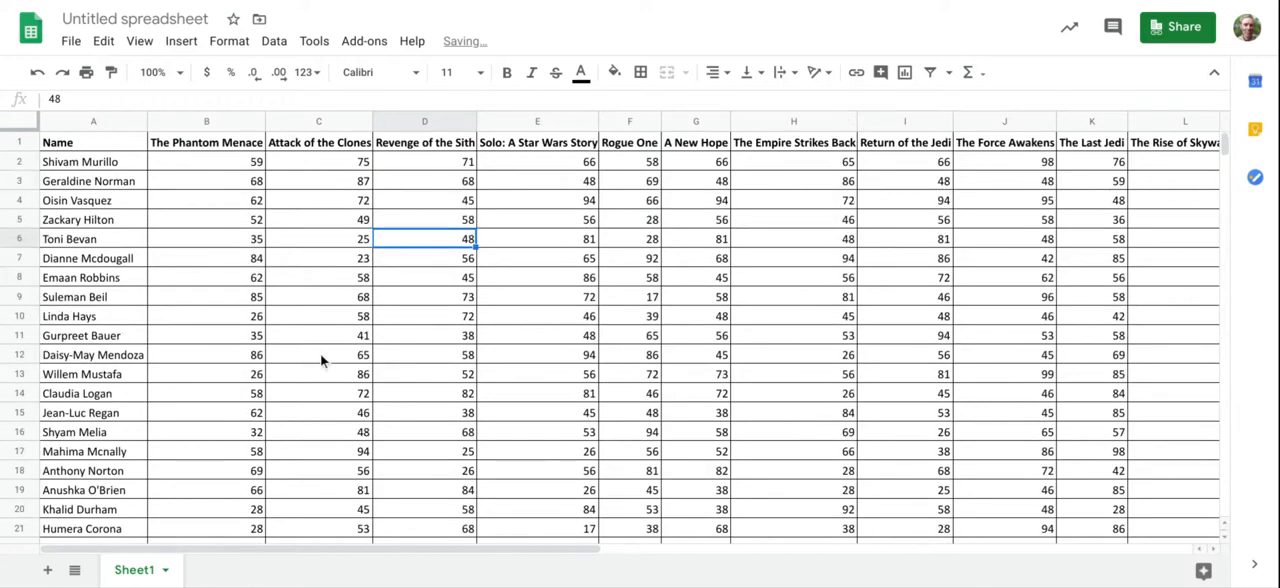
click(143, 45)
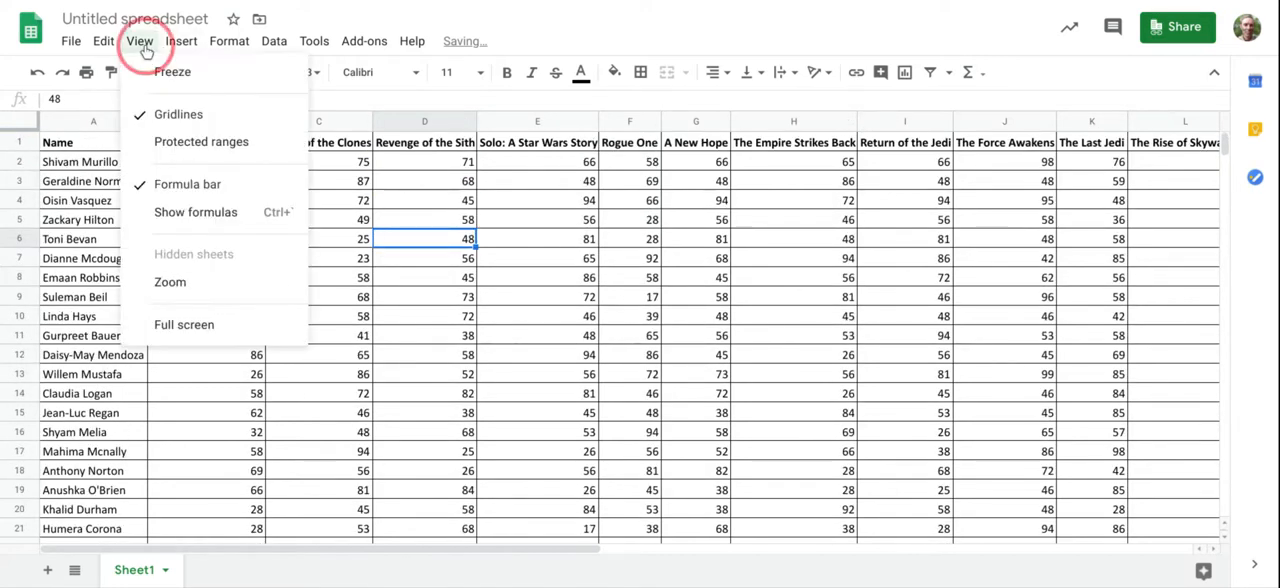
mouse_move(170, 80)
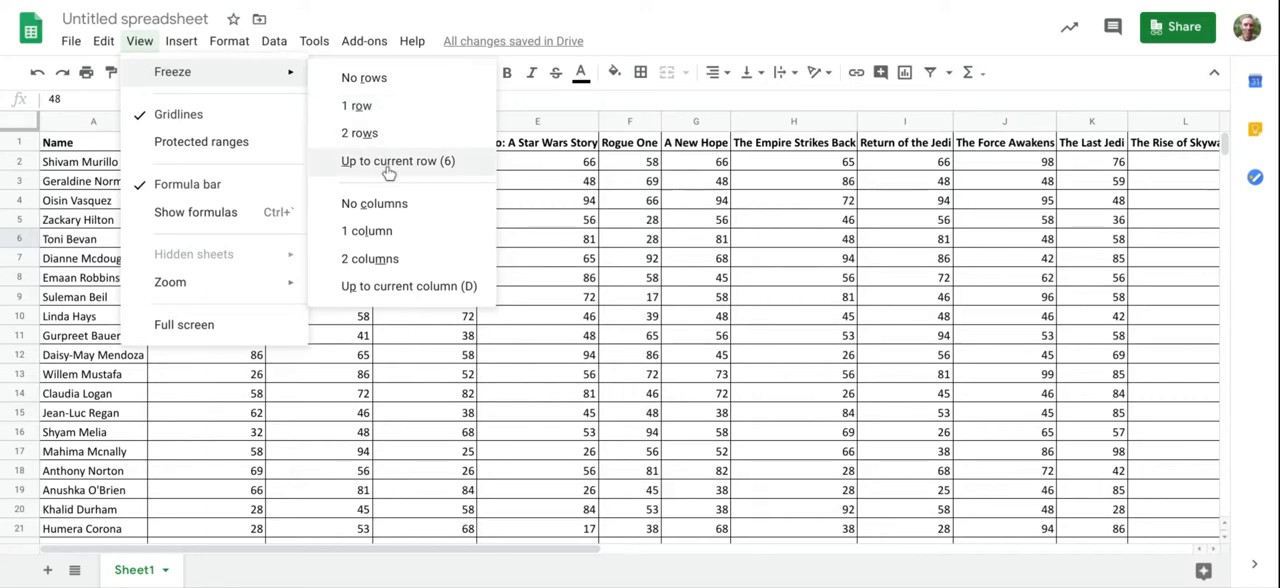
click(387, 117)
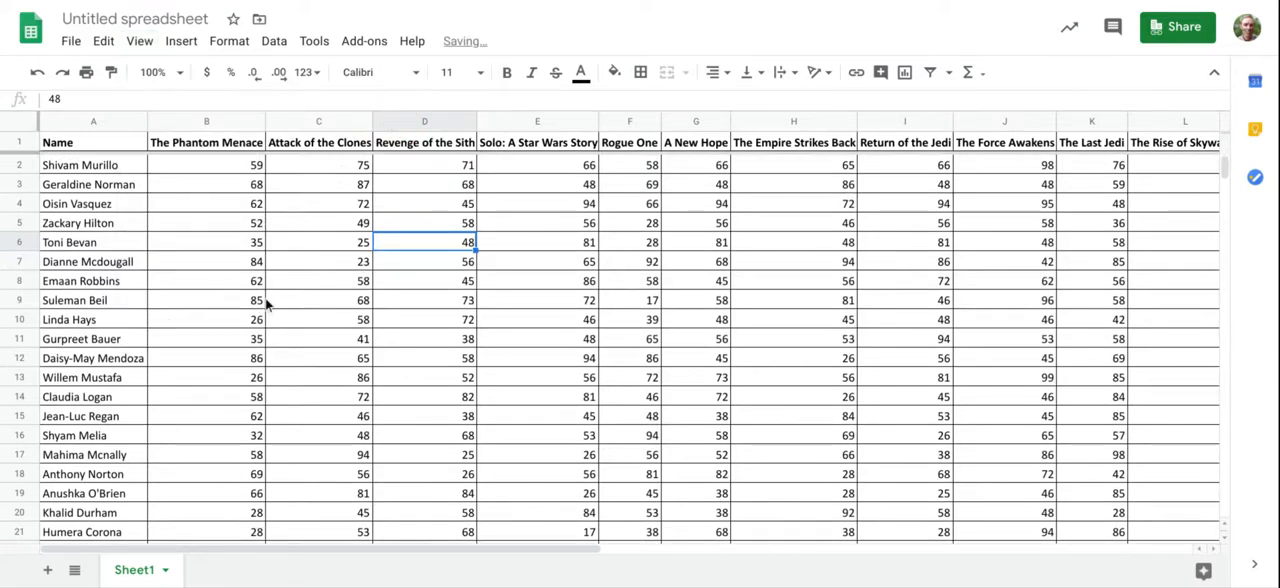
Step: Examine the lower rows of scores and match individual cells to the film titles in the frozen header row
click(268, 358)
scroll(270, 358, down, 2)
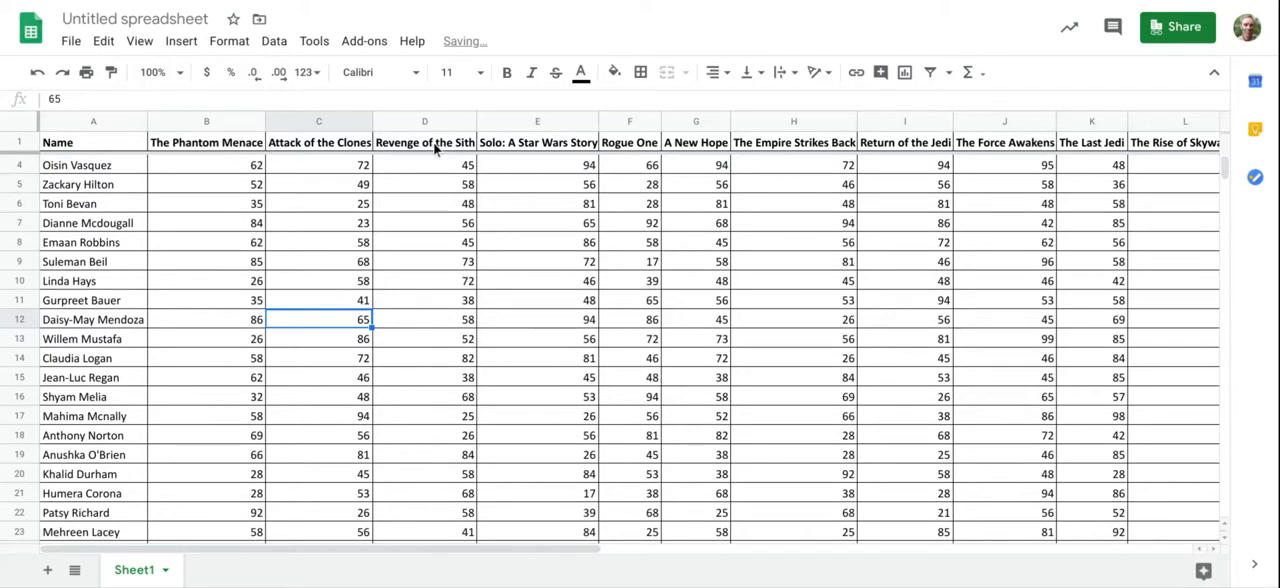
scroll(256, 339, down, 4)
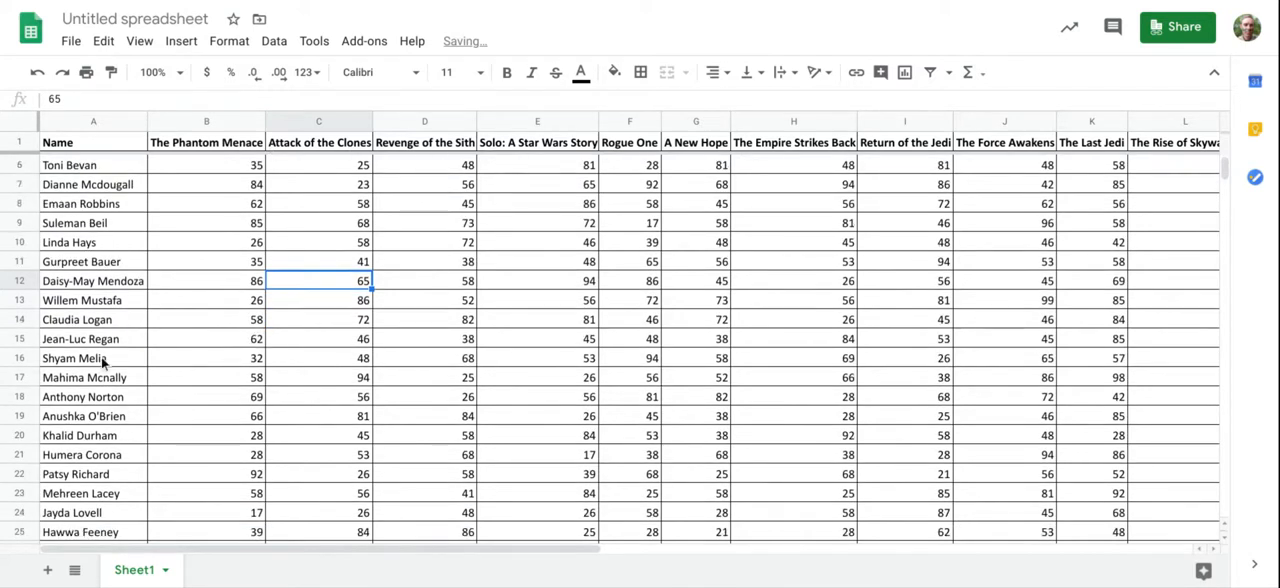
scroll(90, 390, down, 2)
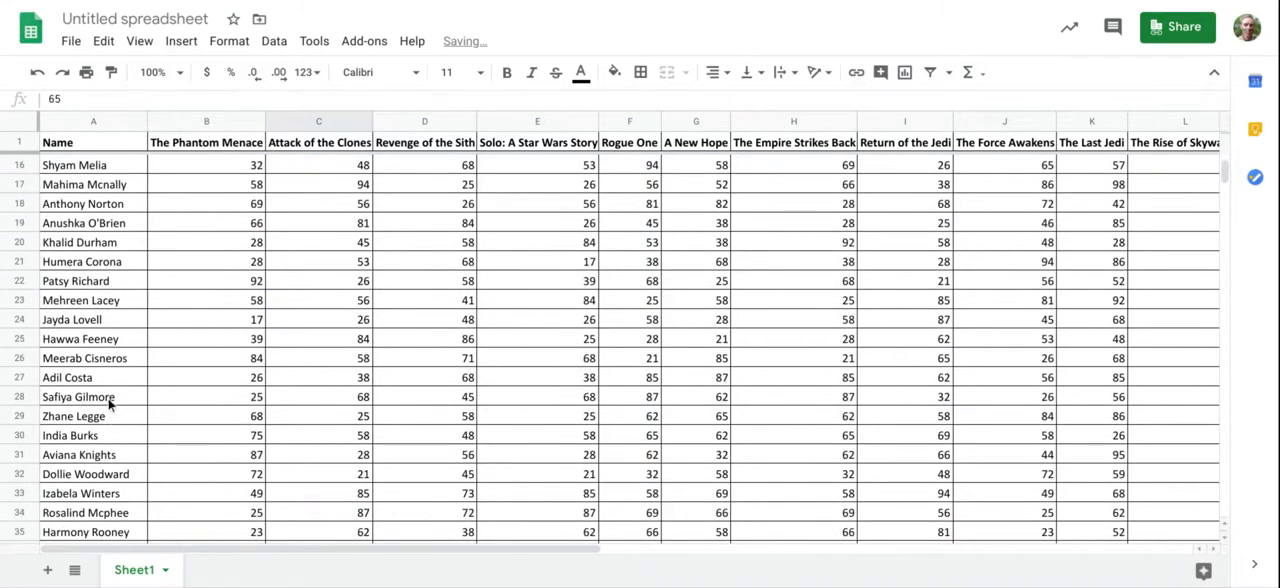
scroll(108, 439, down, 1)
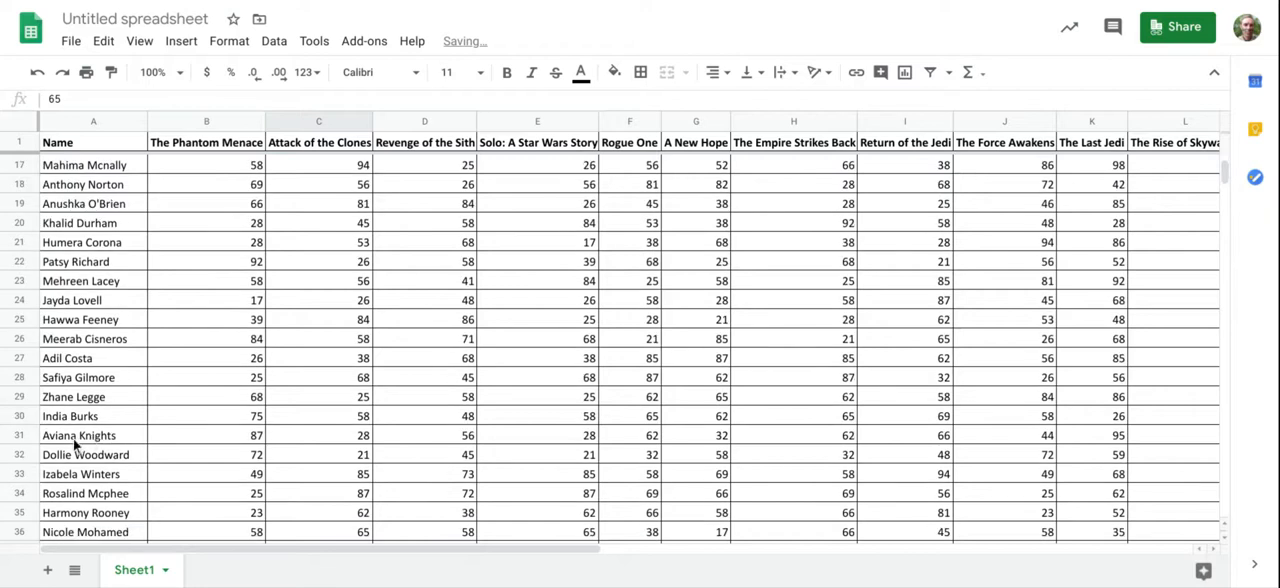
click(74, 437)
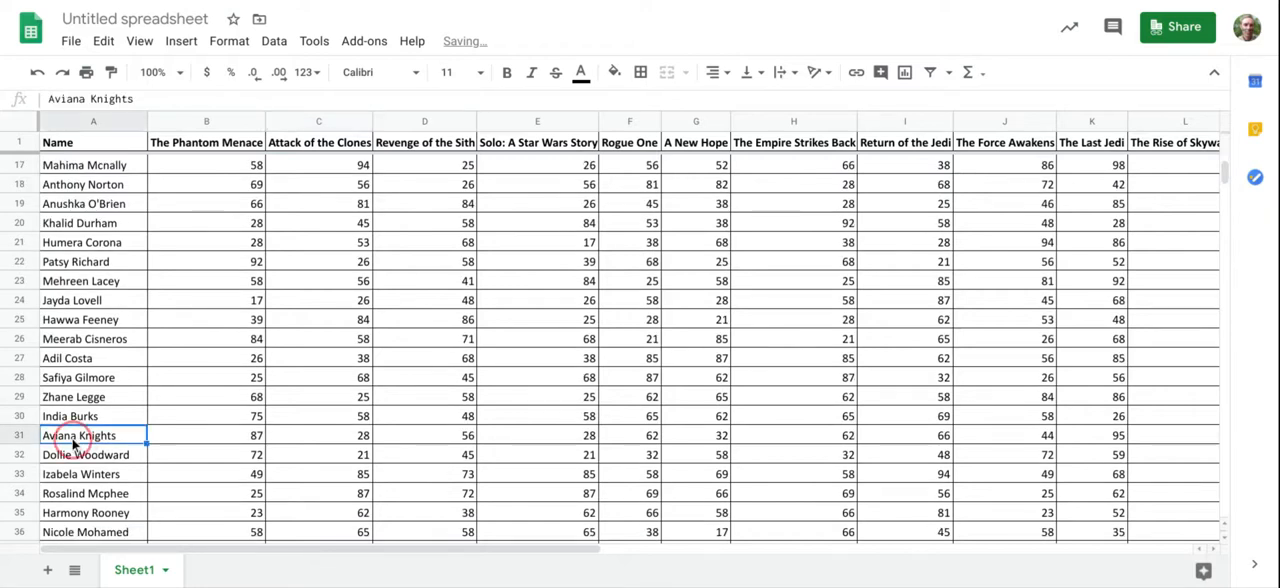
click(565, 437)
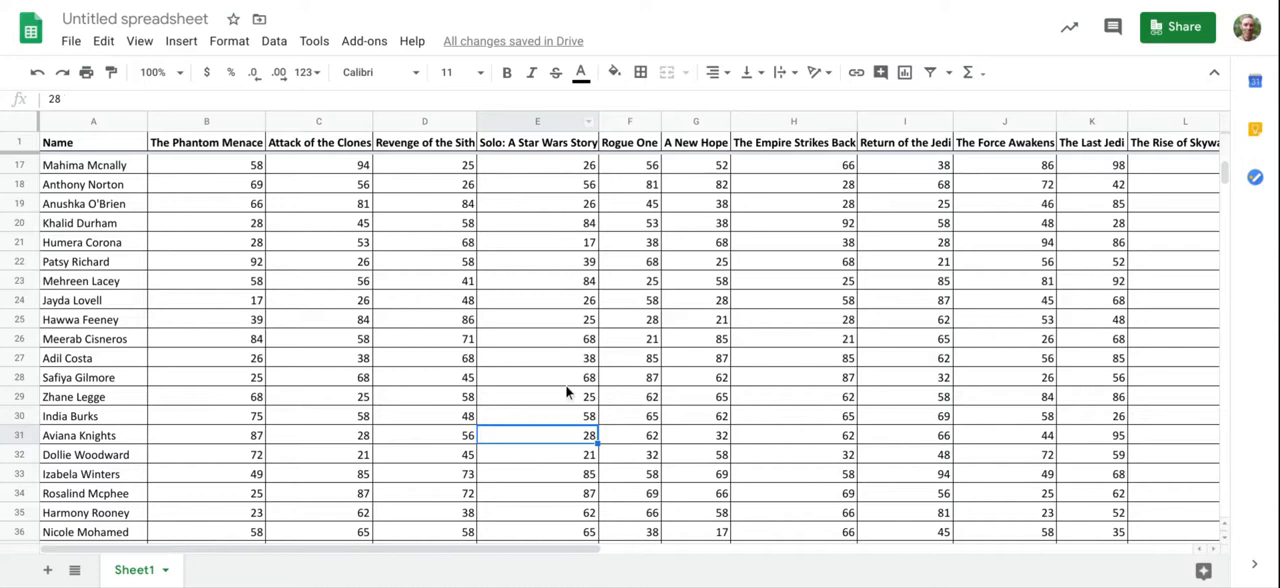
key(Left)
key(Up)
key(Up)
key(Up)
key(Up)
scroll(284, 358, up, 5)
scroll(288, 484, down, 2)
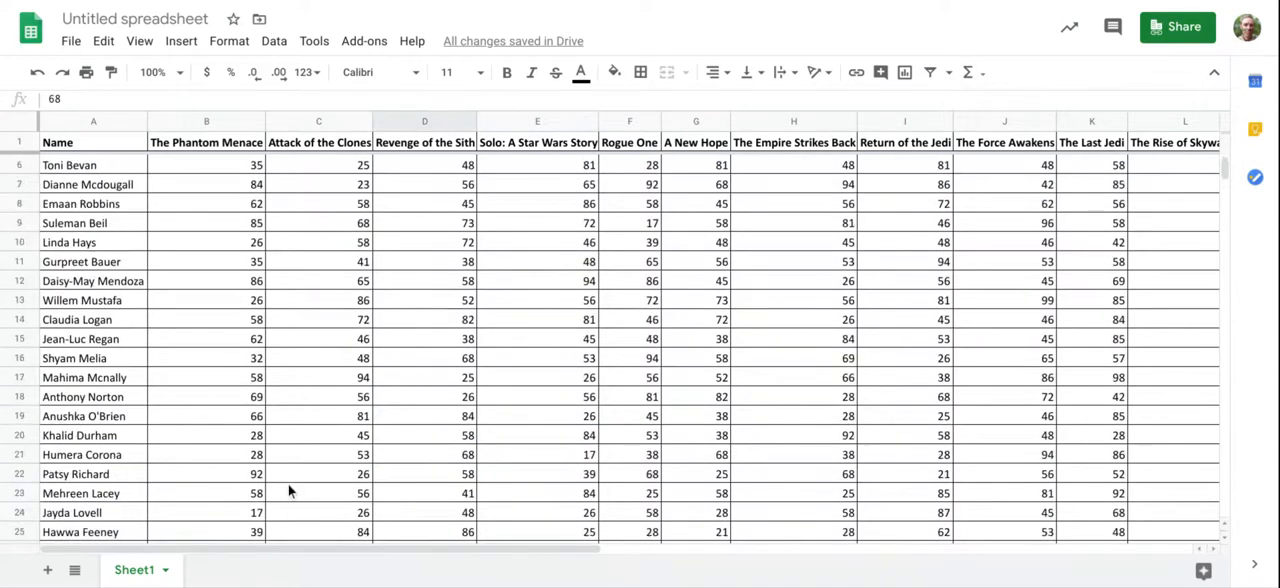
Step: Freeze the first column of the sheet containing the names
drag(253, 549, 401, 555)
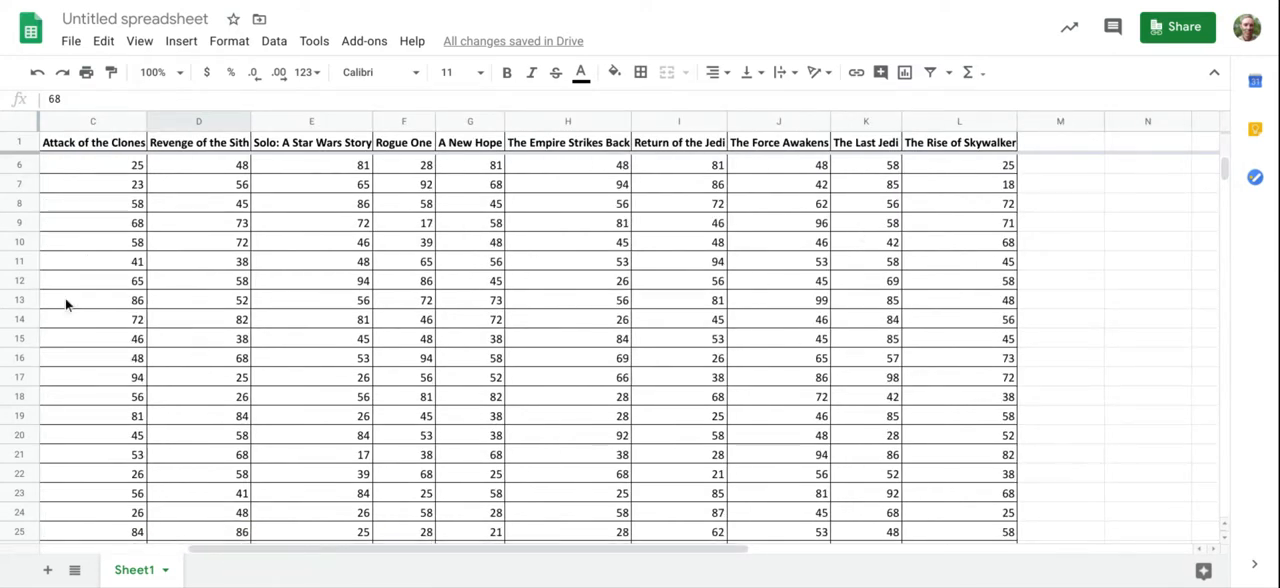
drag(236, 550, 85, 237)
click(139, 41)
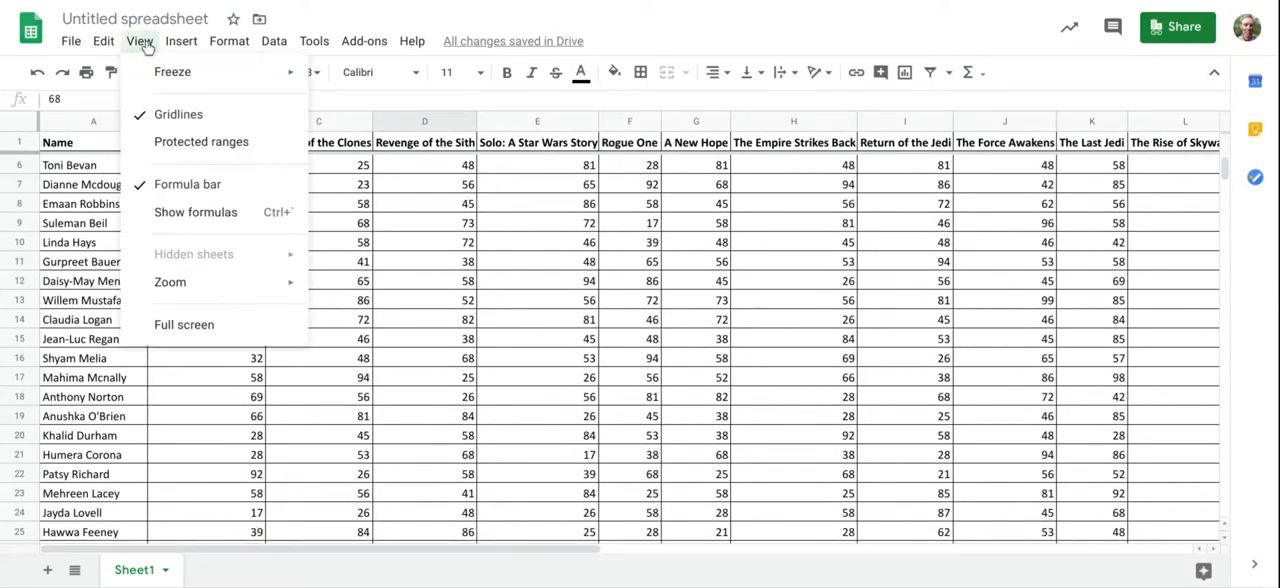
click(404, 236)
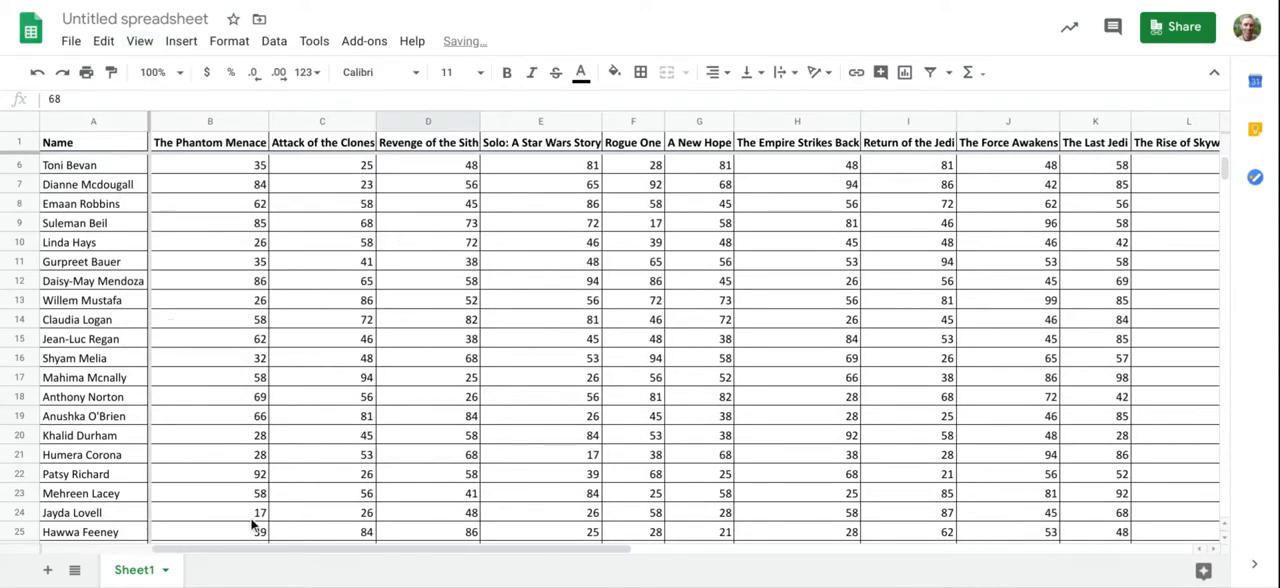
drag(252, 547, 297, 551)
scroll(240, 391, down, 2)
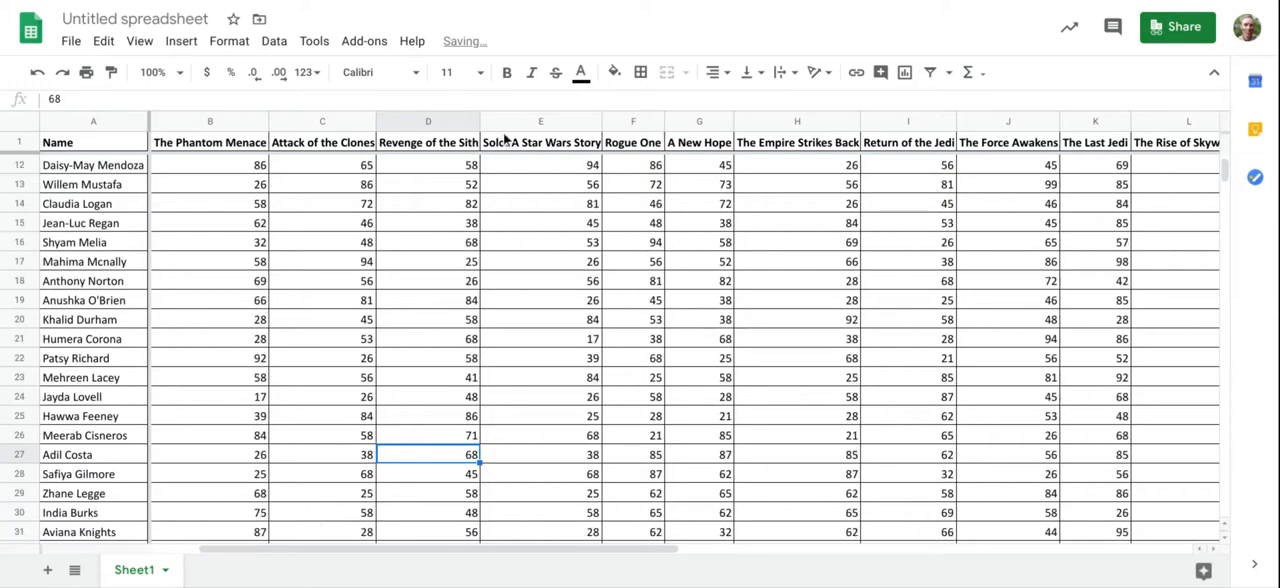
drag(378, 552, 186, 540)
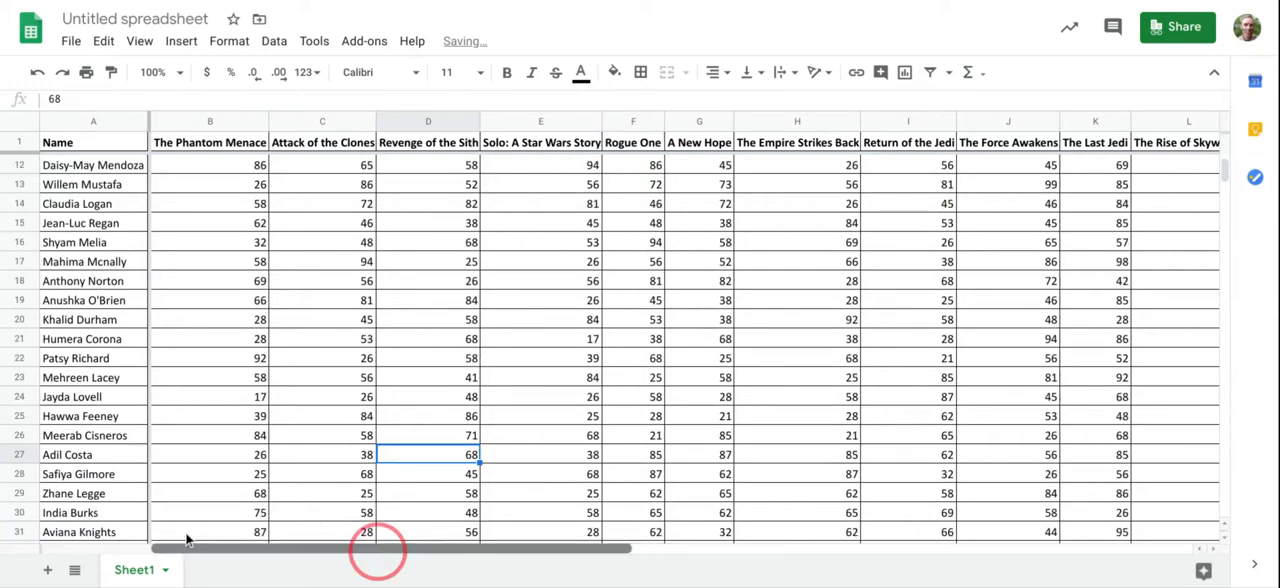
scroll(229, 368, up, 4)
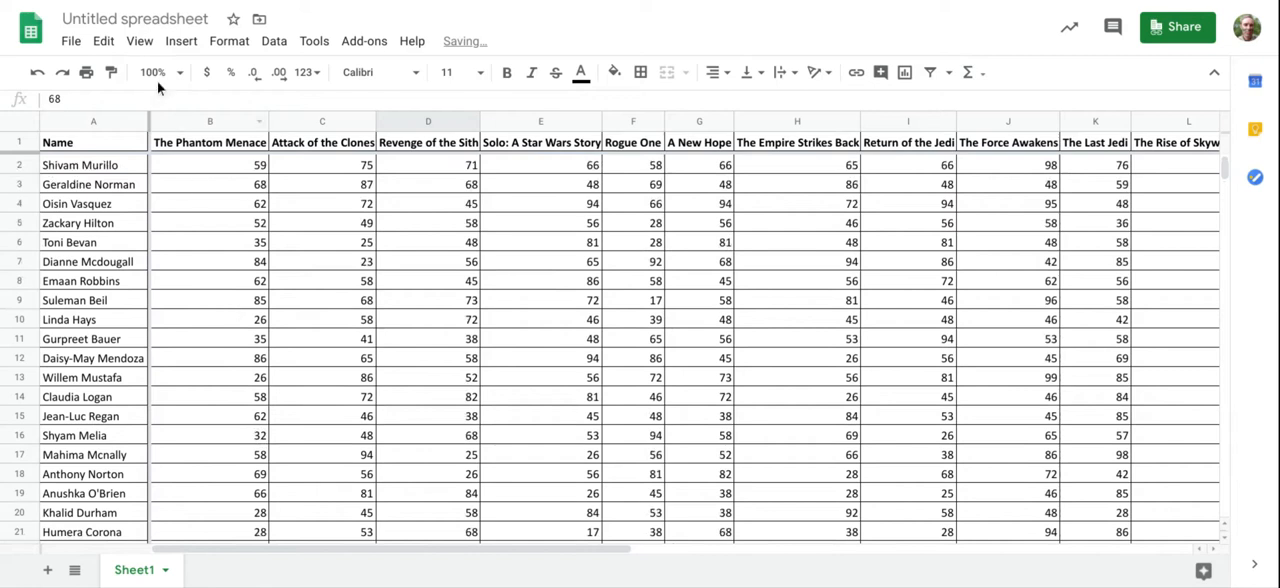
Step: Rename the spreadsheet as Star Wars Film Rankings
click(113, 19)
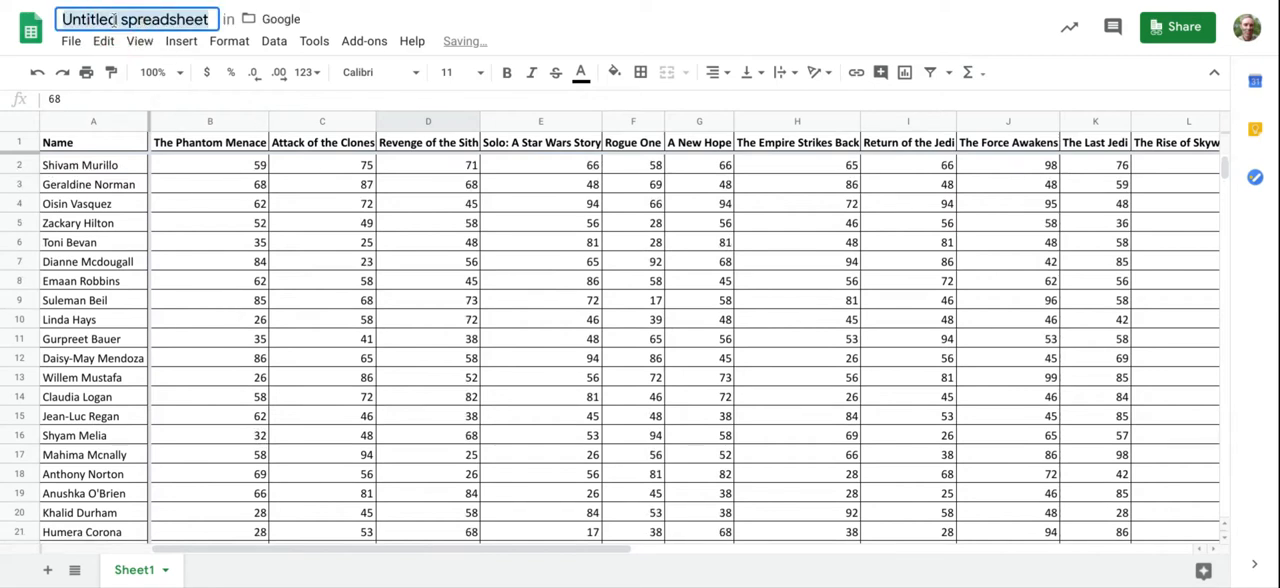
text(Star)
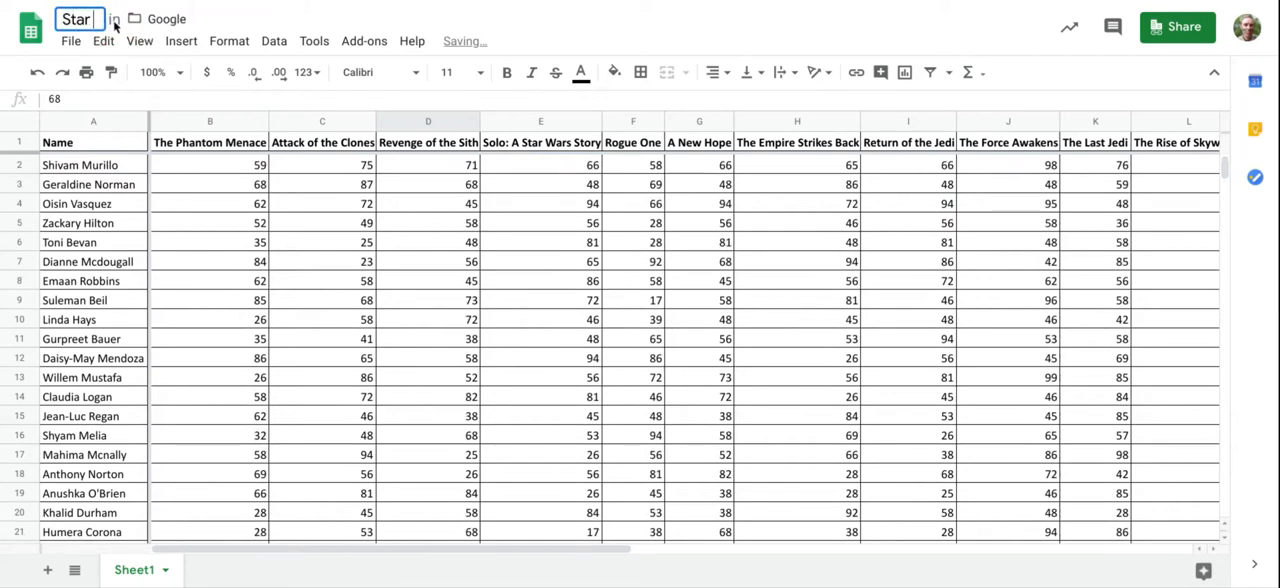
text( Wars Film Rankings)
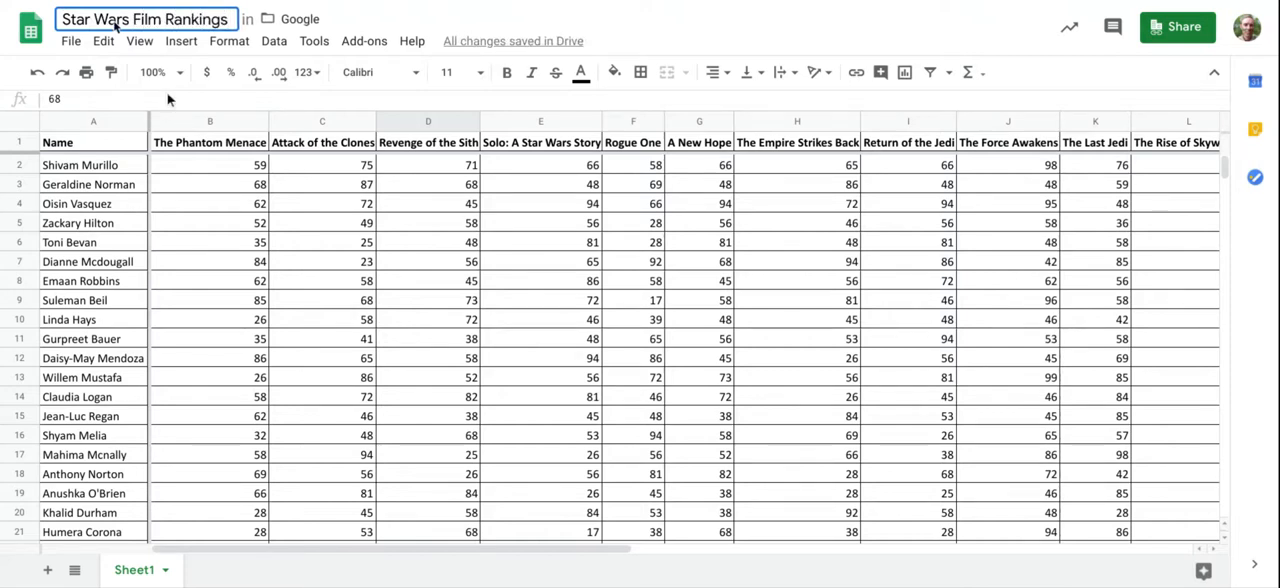
click(264, 283)
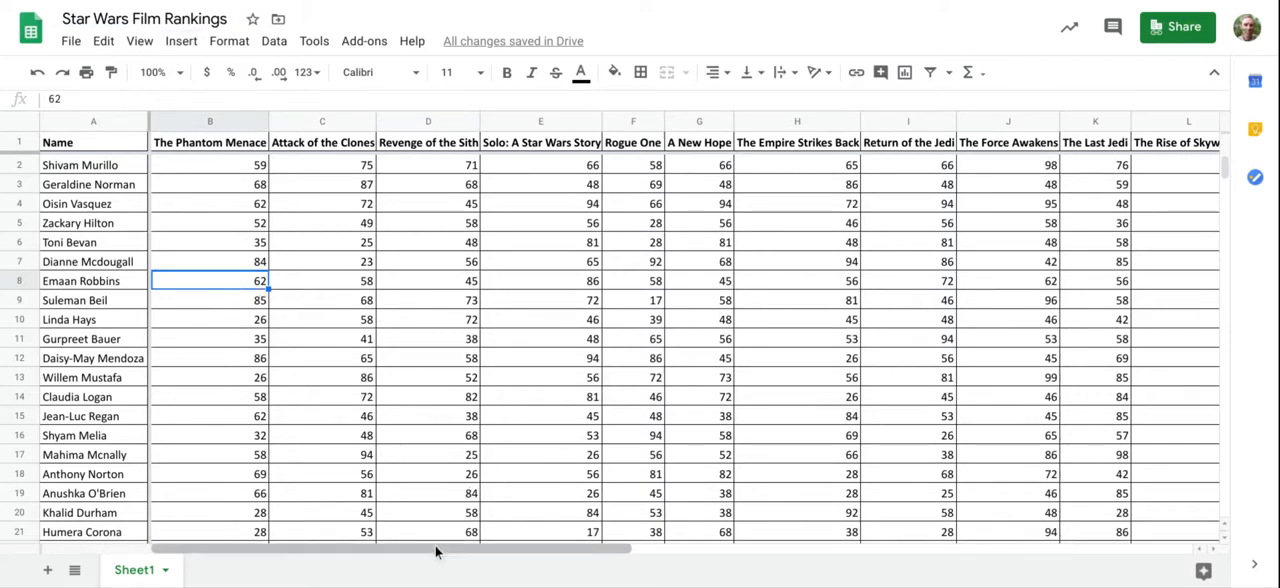
Step: Add the bold label Total in cell A43, below the list of names
click(257, 170)
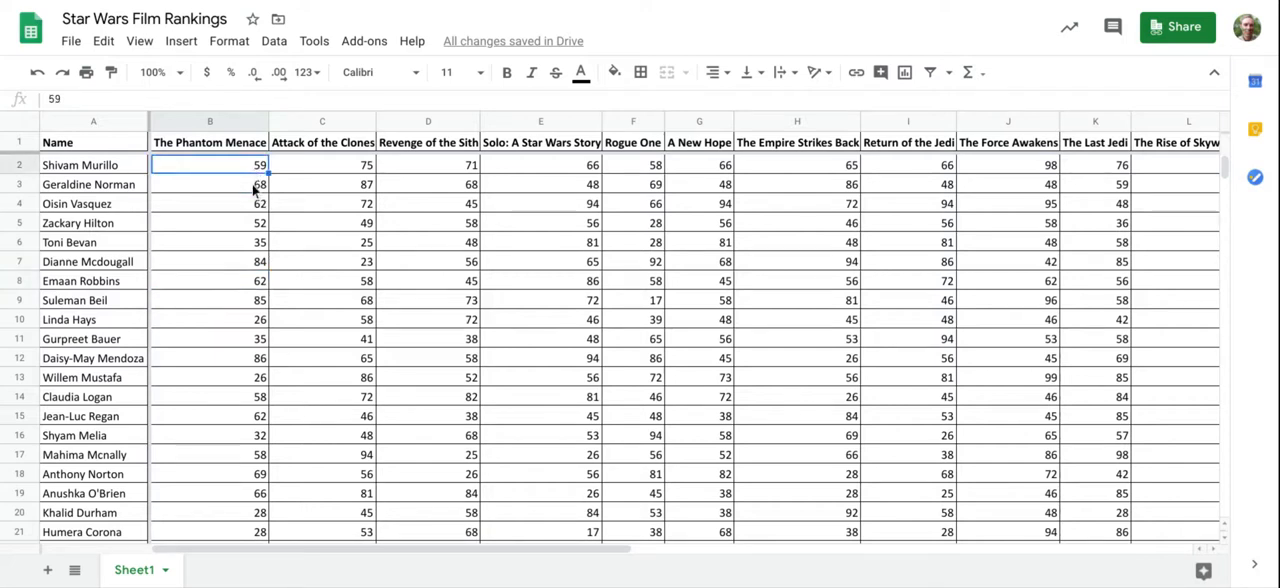
scroll(257, 243, down, 5)
scroll(232, 313, down, 2)
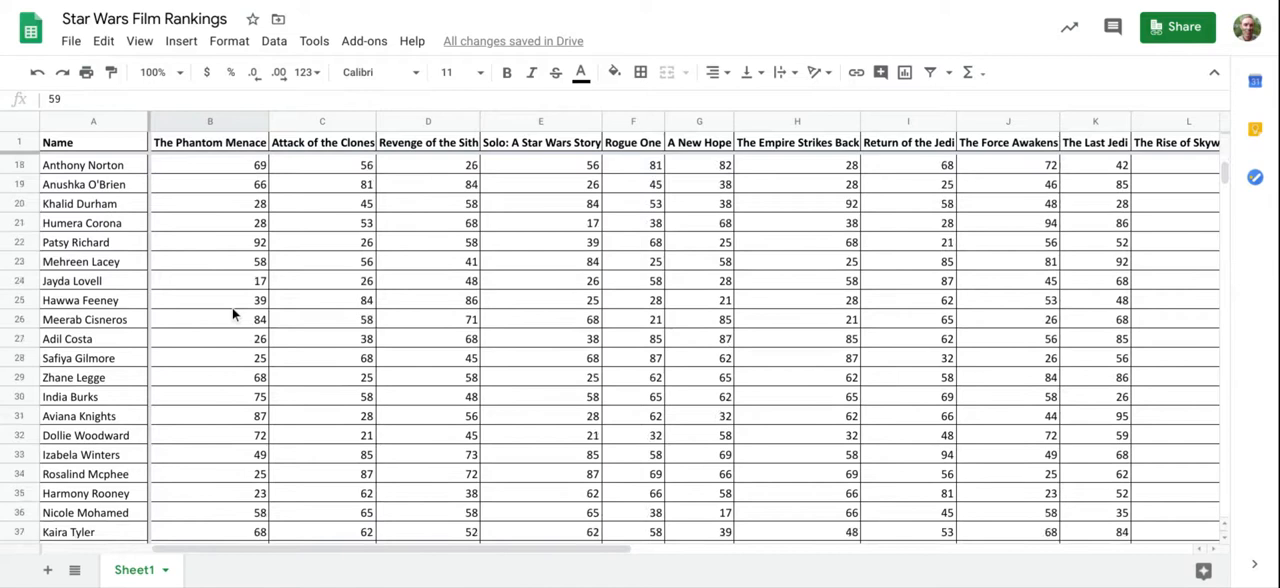
scroll(183, 306, down, 2)
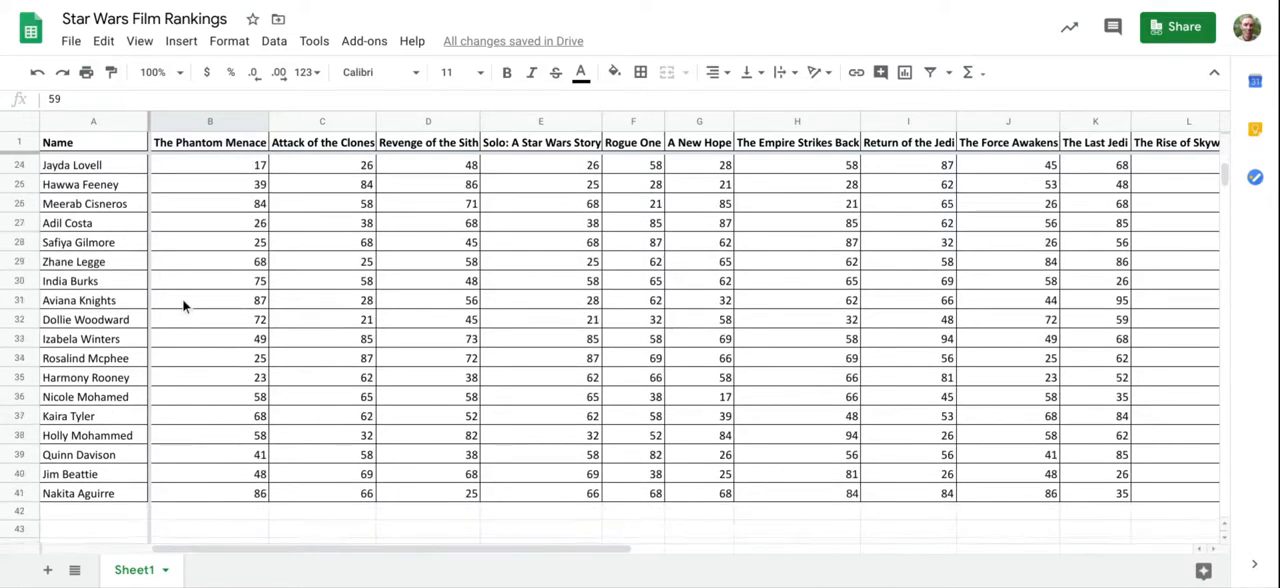
click(113, 474)
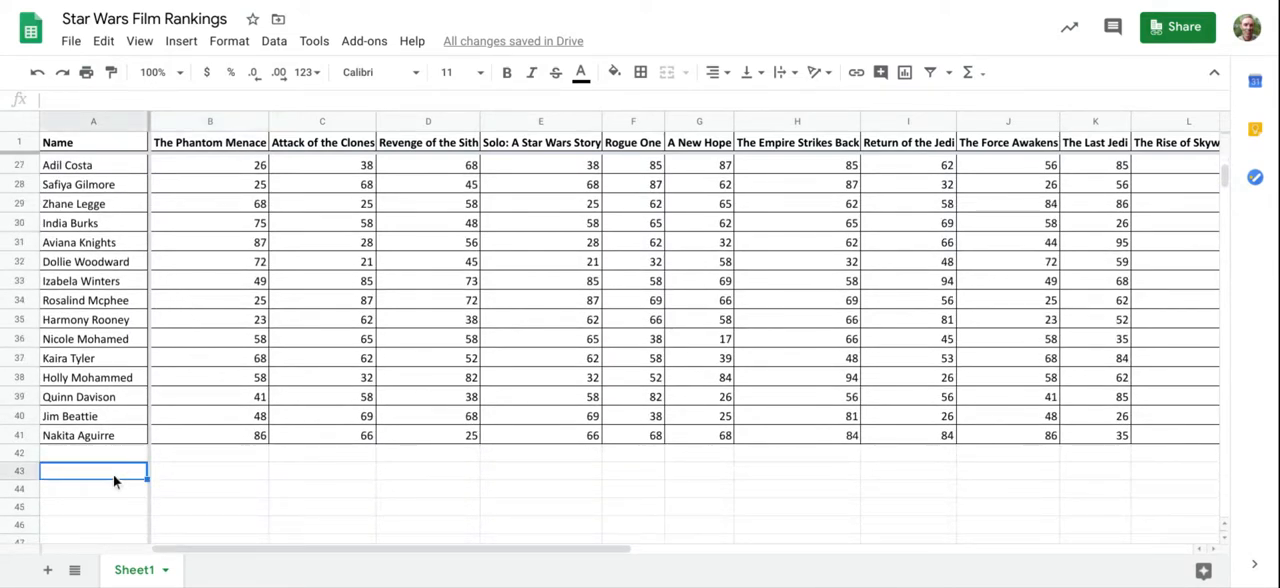
text(Total)
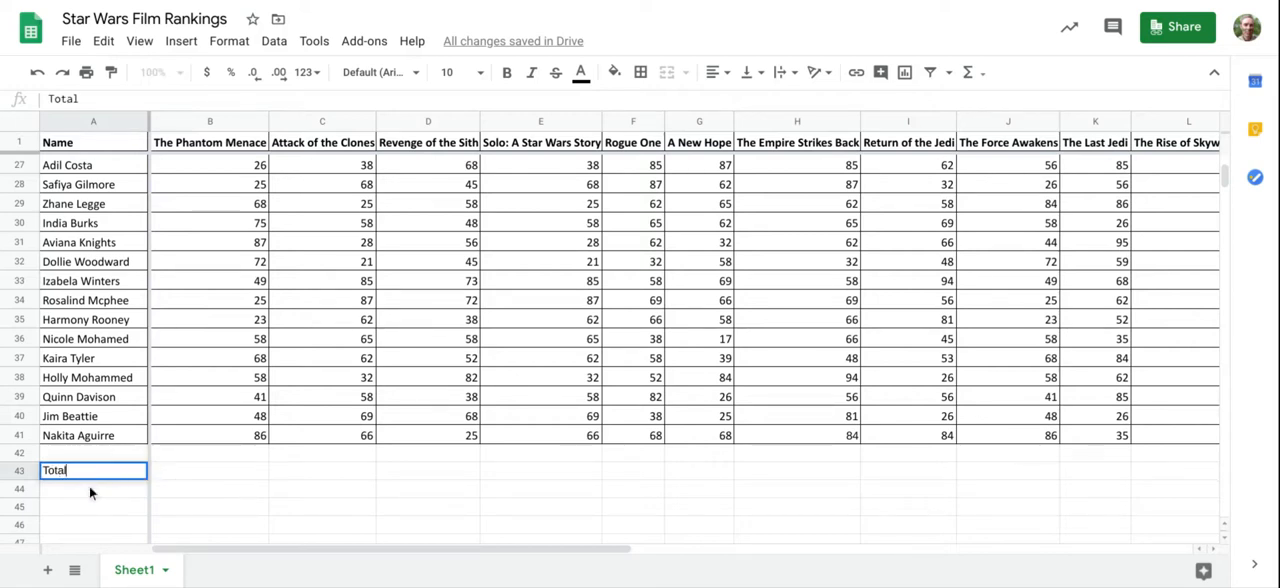
key(Return)
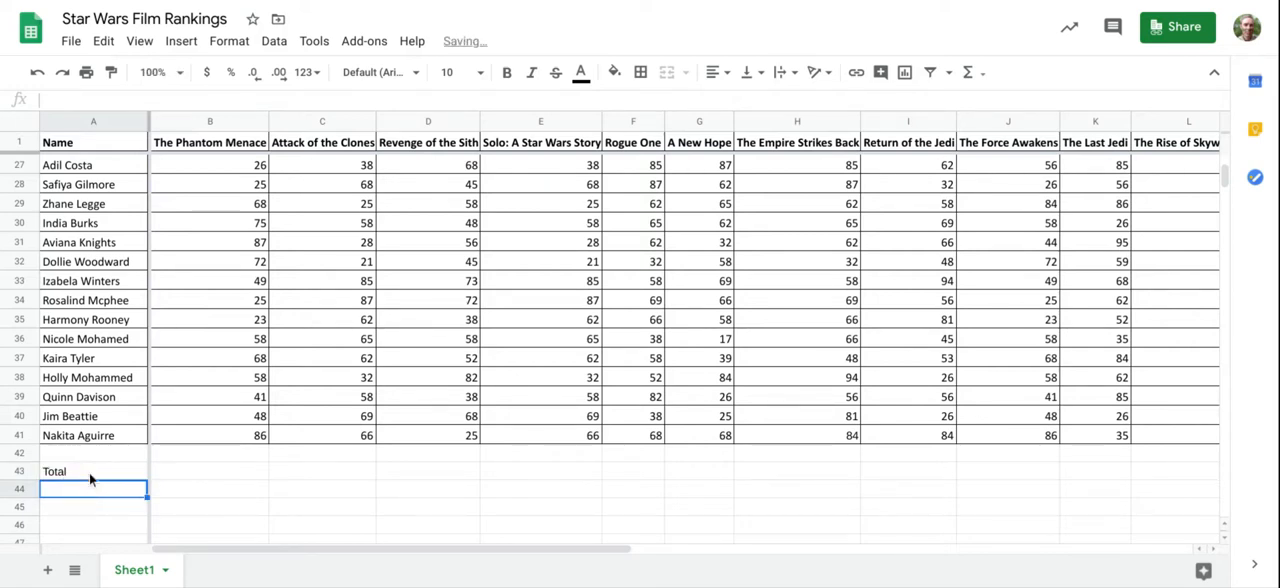
click(89, 472)
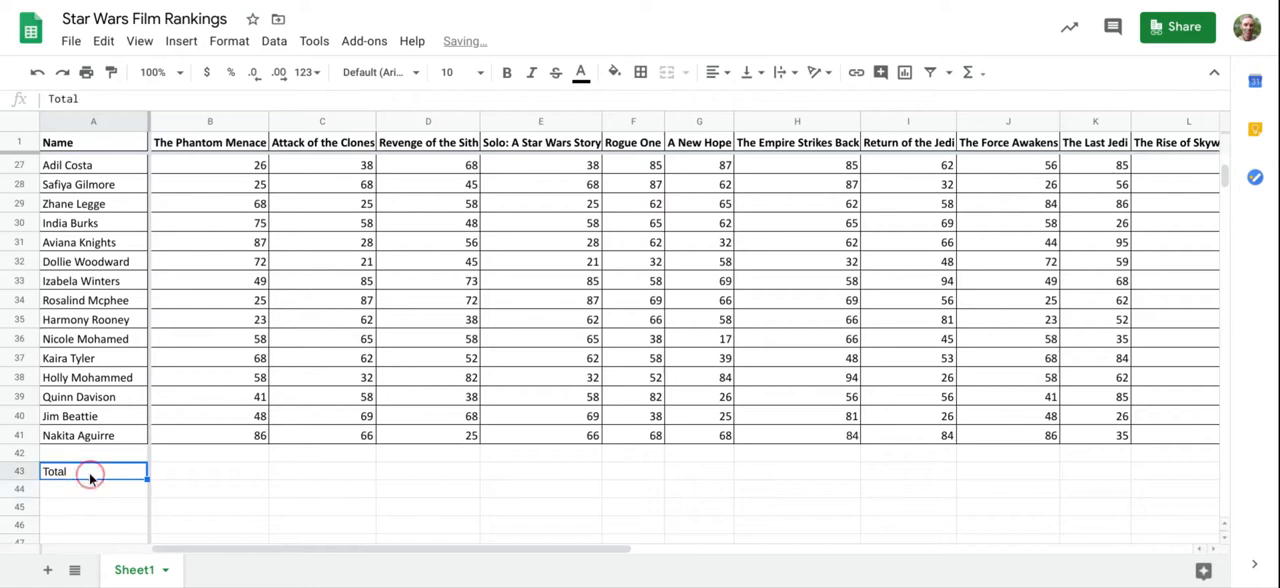
key(ctrl+b)
Step: Start a SUM formula in cell B43 for The Phantom Menace, with B2 as its first cell
click(207, 477)
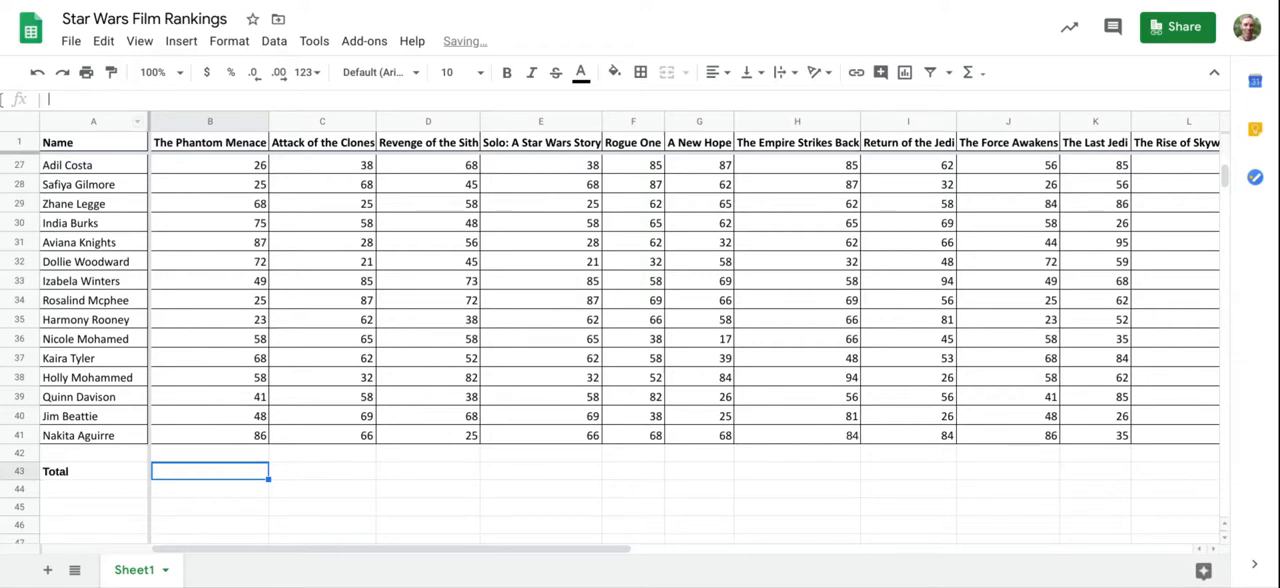
click(20, 102)
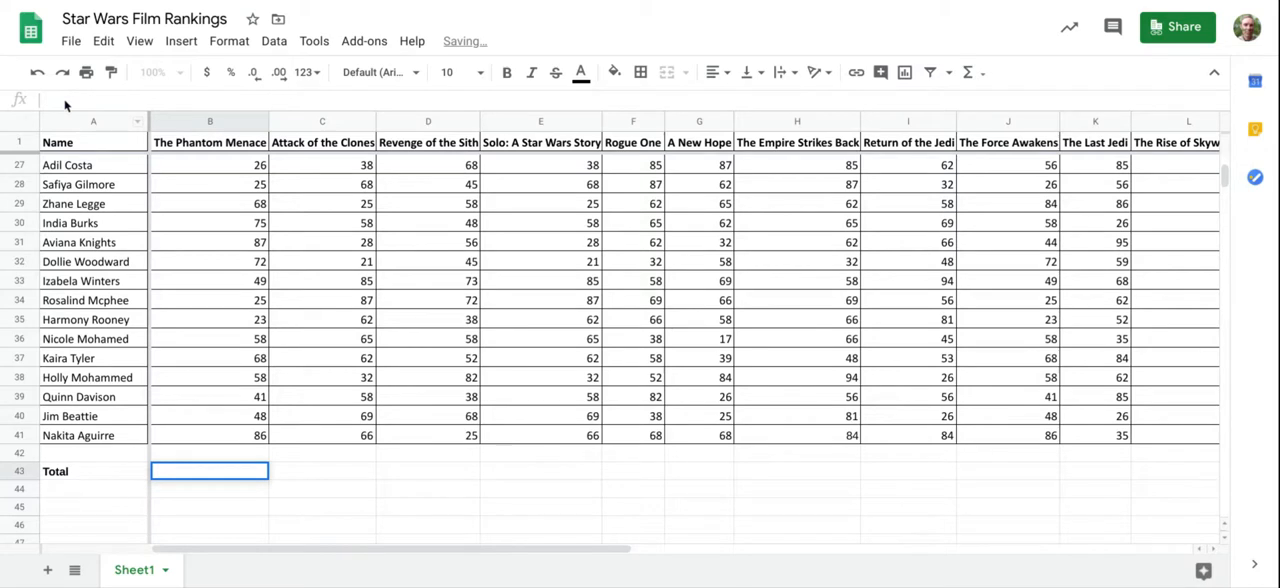
text(=SUM)
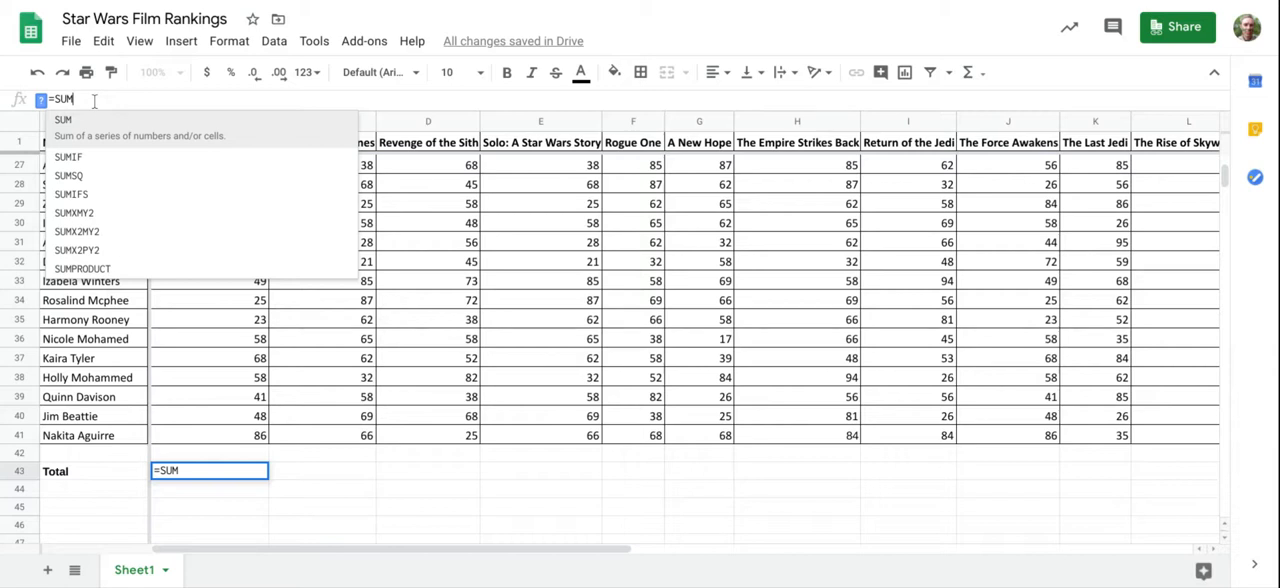
text(()
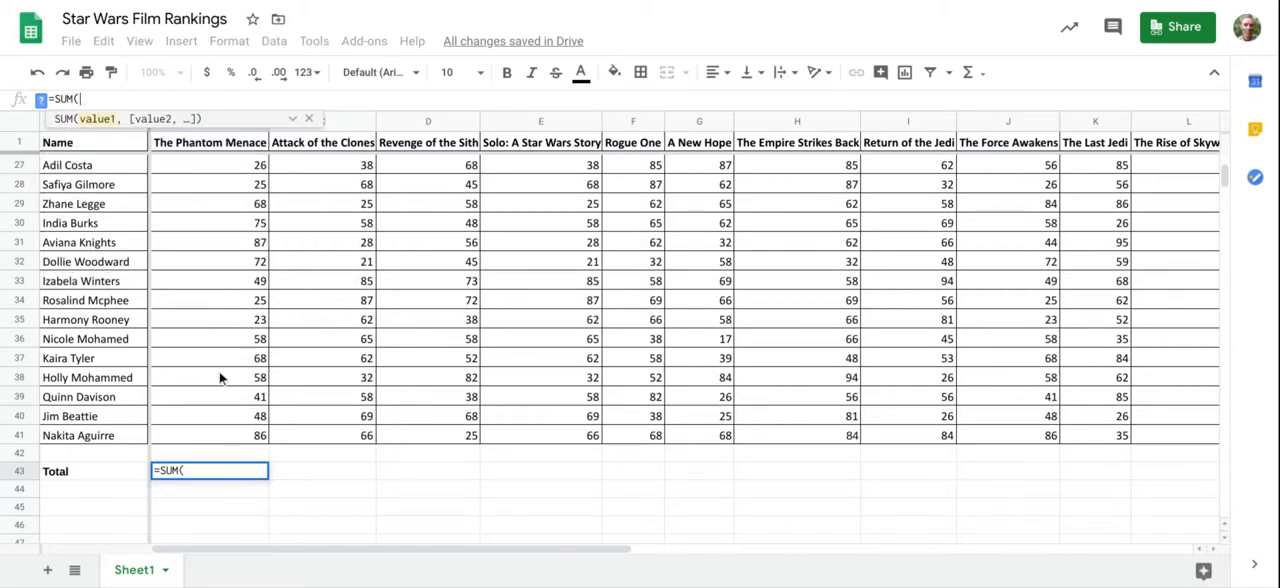
scroll(216, 369, up, 8)
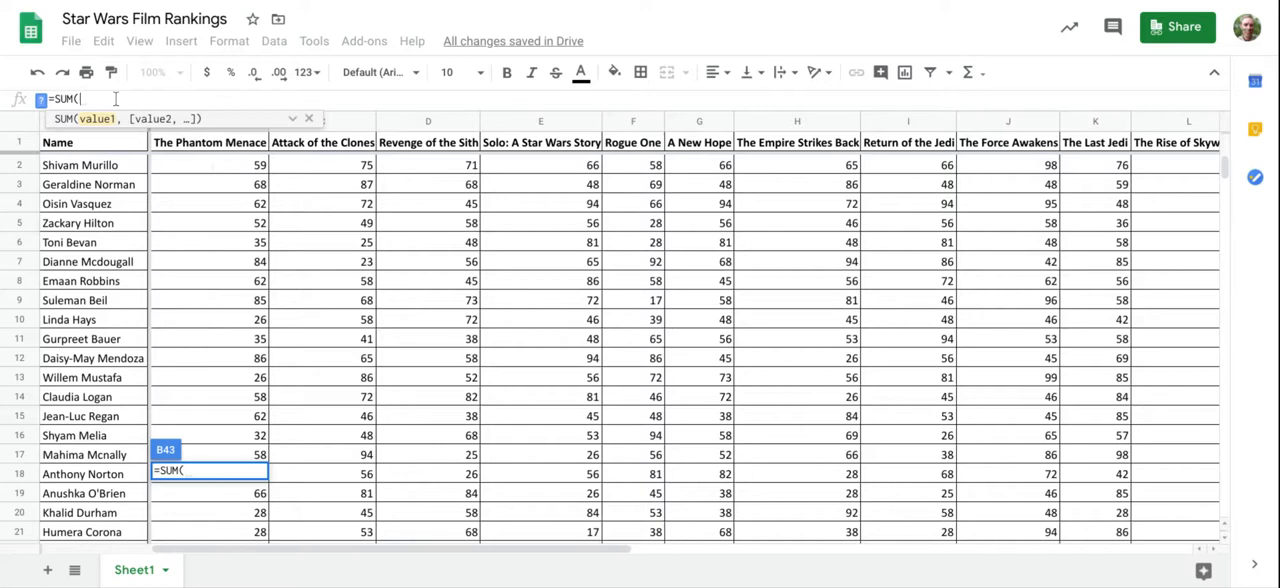
text(B2)
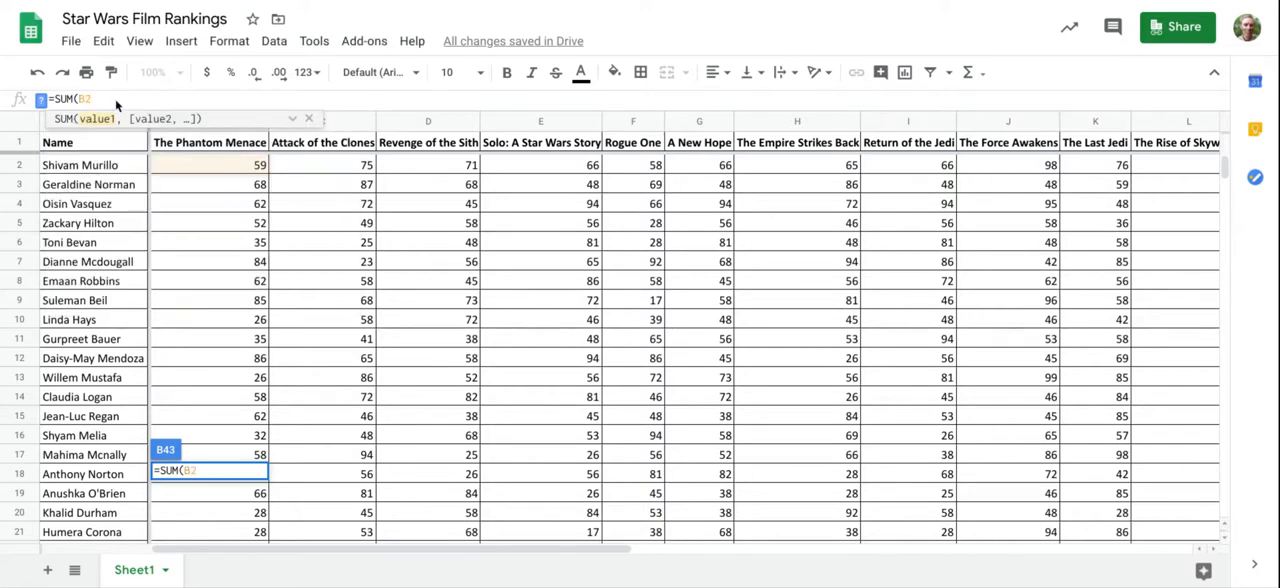
text(, B)
click(220, 190)
text(, B4)
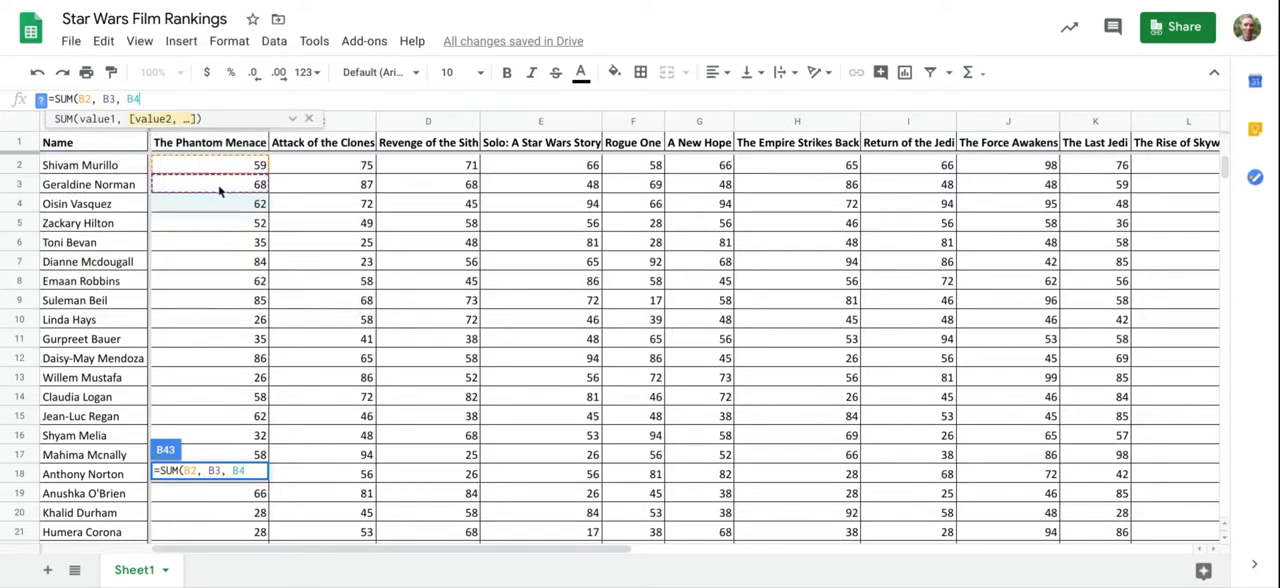
key(BackSpace)
key(BackSpace)
key(BackSpace)
key(BackSpace)
key(BackSpace)
key(BackSpace)
key(BackSpace)
key(BackSpace)
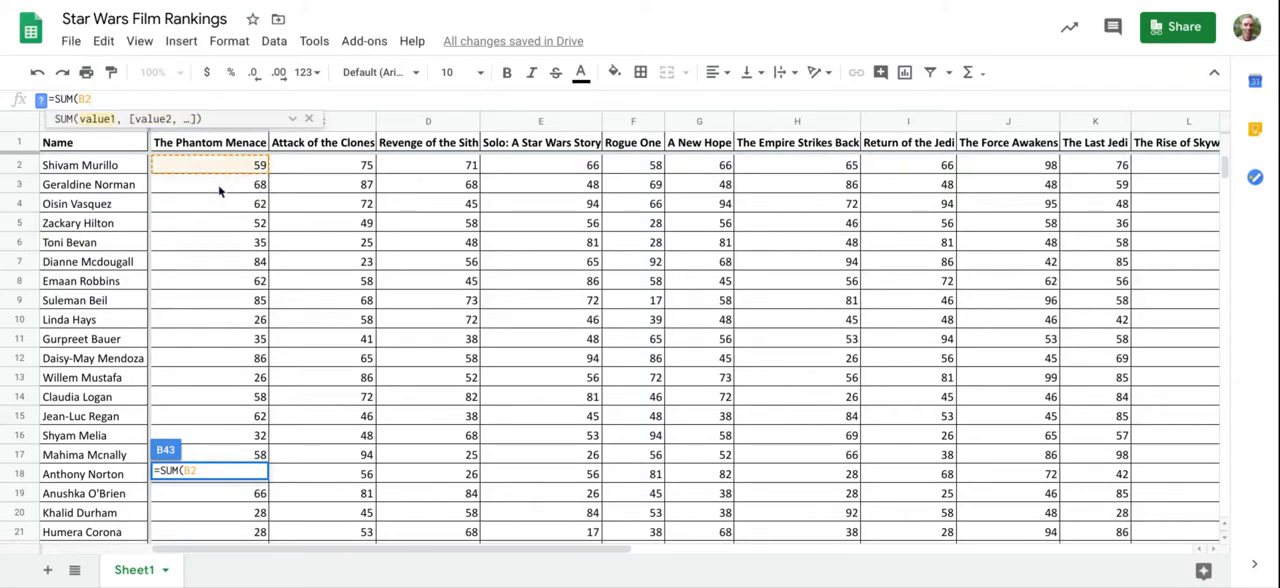
Step: Complete the total in B43 with a cell range so the formula is =SUM(B2:B41)
text(:)
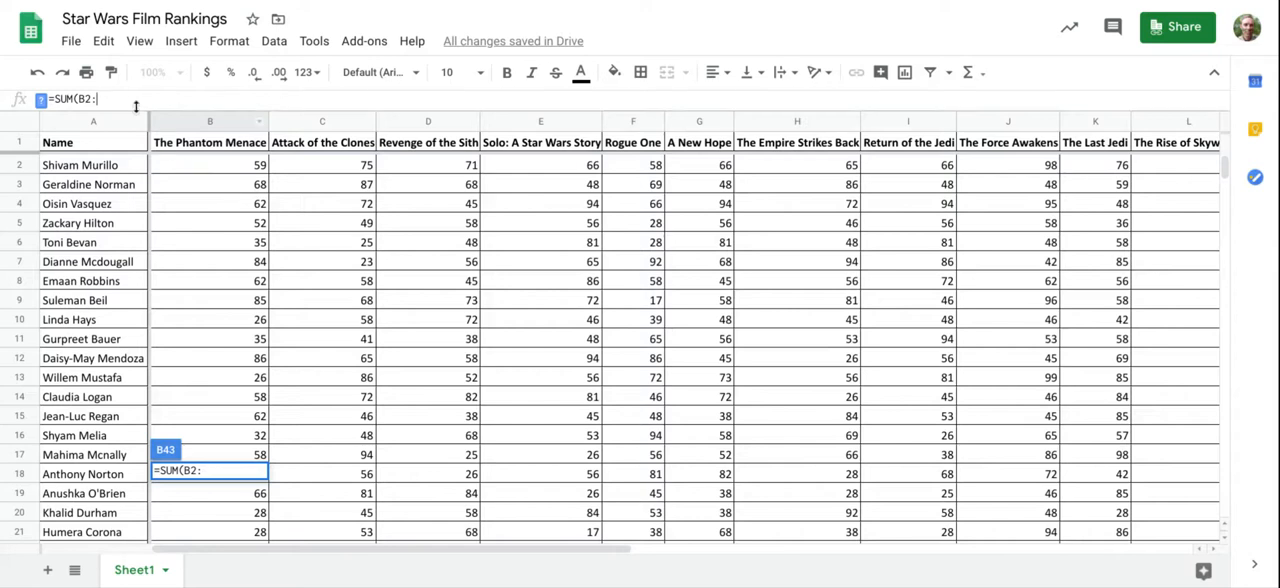
scroll(228, 388, down, 3)
scroll(228, 388, down, 8)
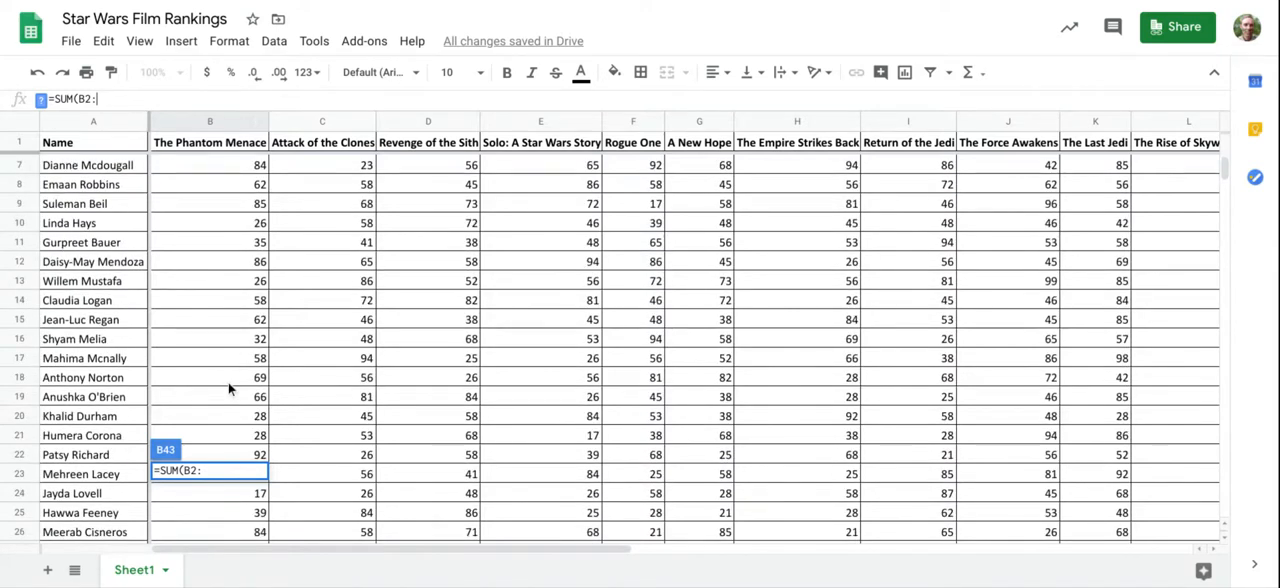
scroll(228, 388, down, 10)
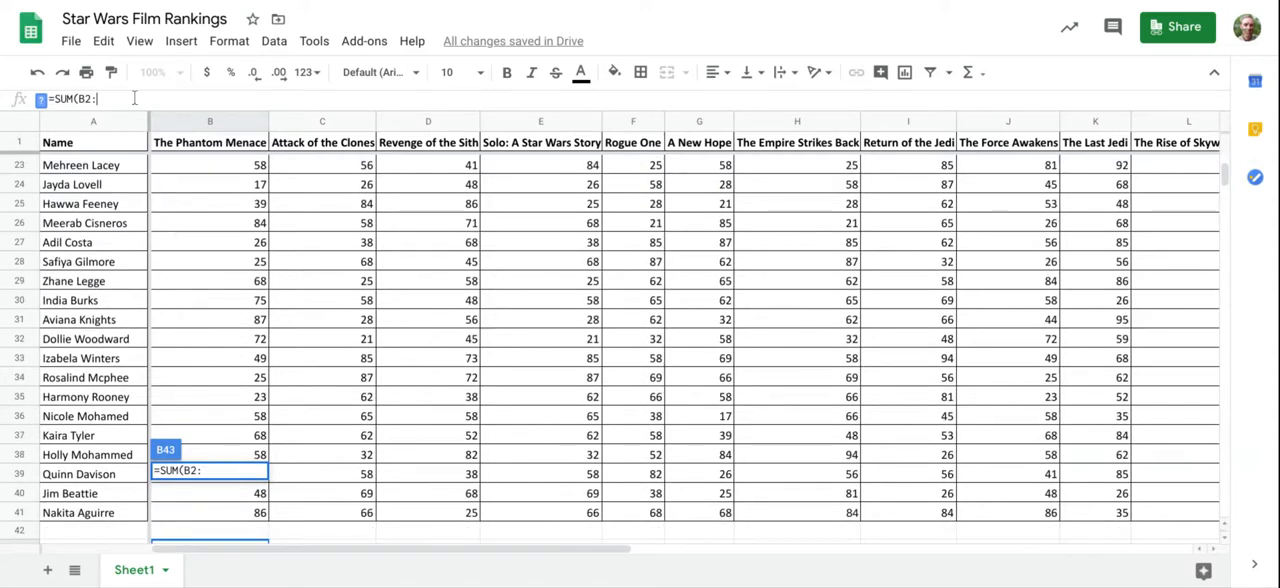
text(B41)
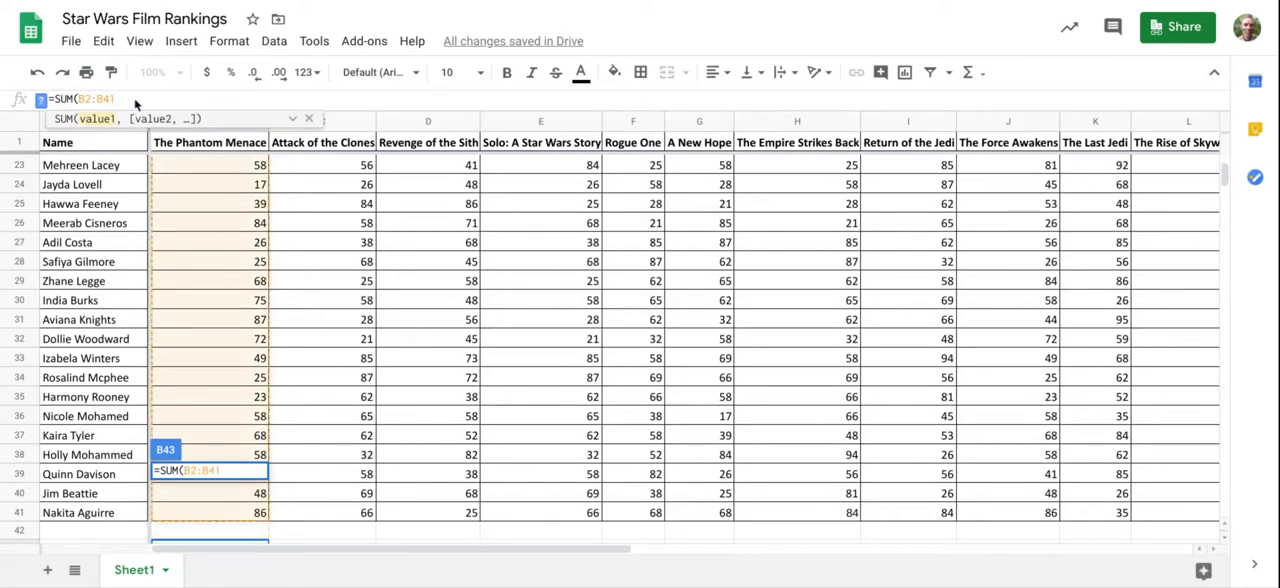
text())
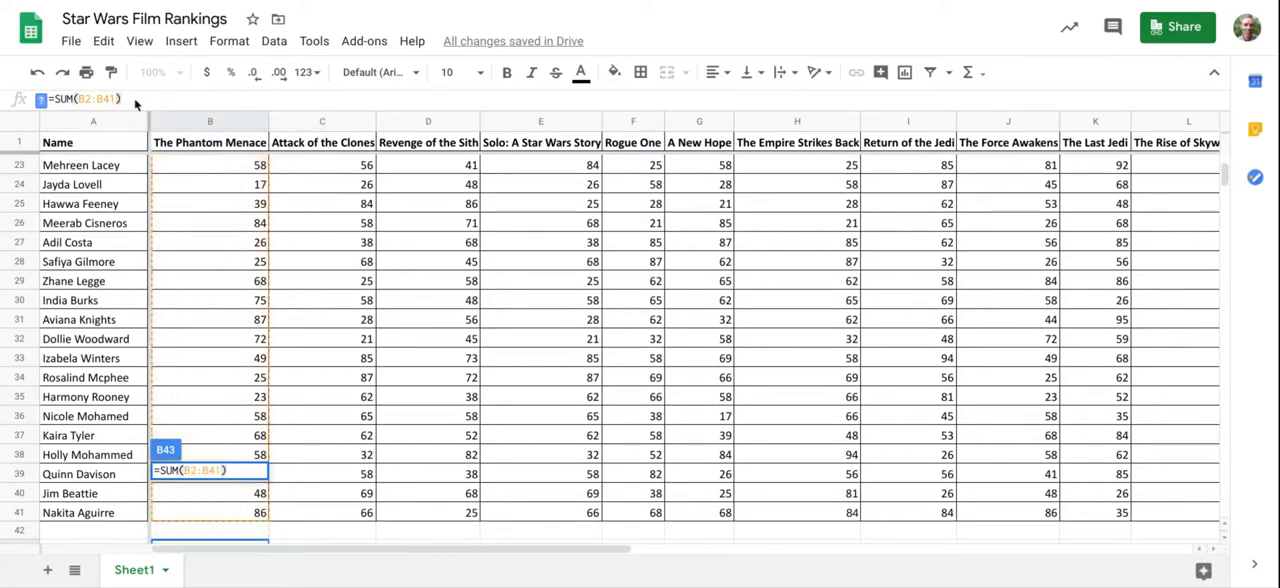
key(Return)
scroll(232, 431, down, 3)
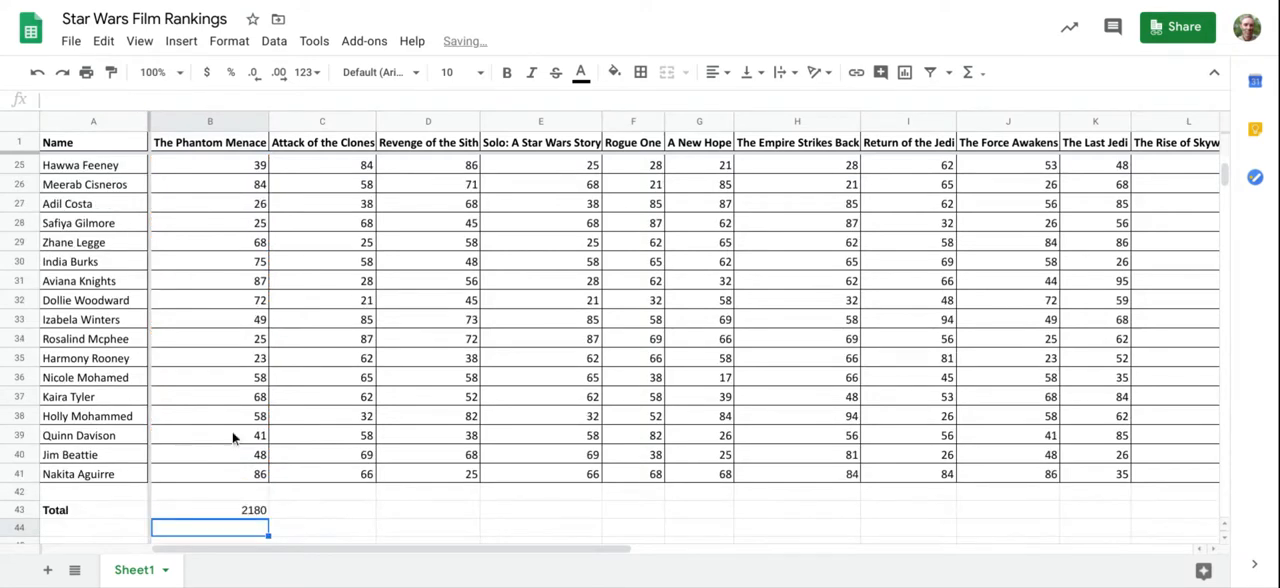
Step: Copy The Phantom Menace total formula from B43 into C43 for Attack of the Clones
click(252, 458)
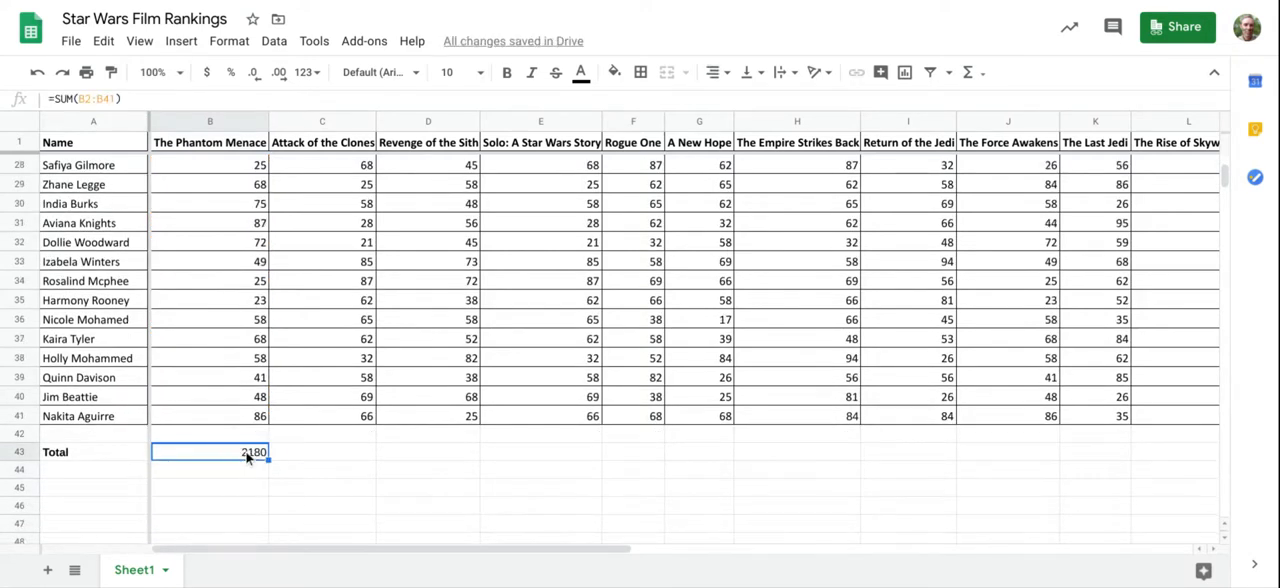
scroll(220, 342, up, 9)
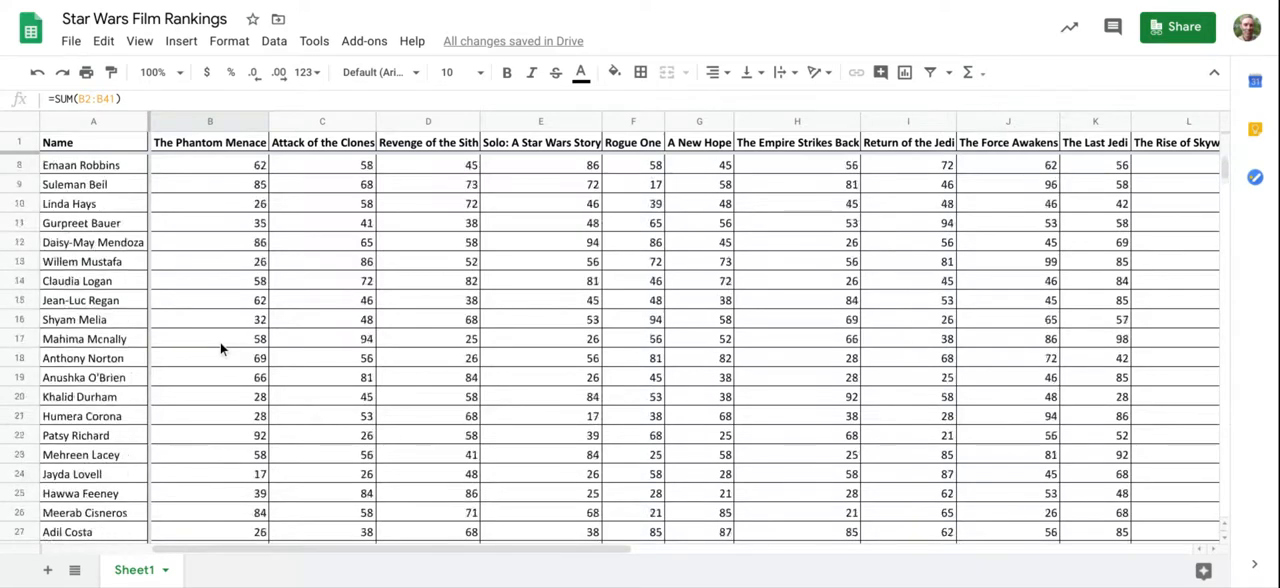
scroll(187, 307, down, 5)
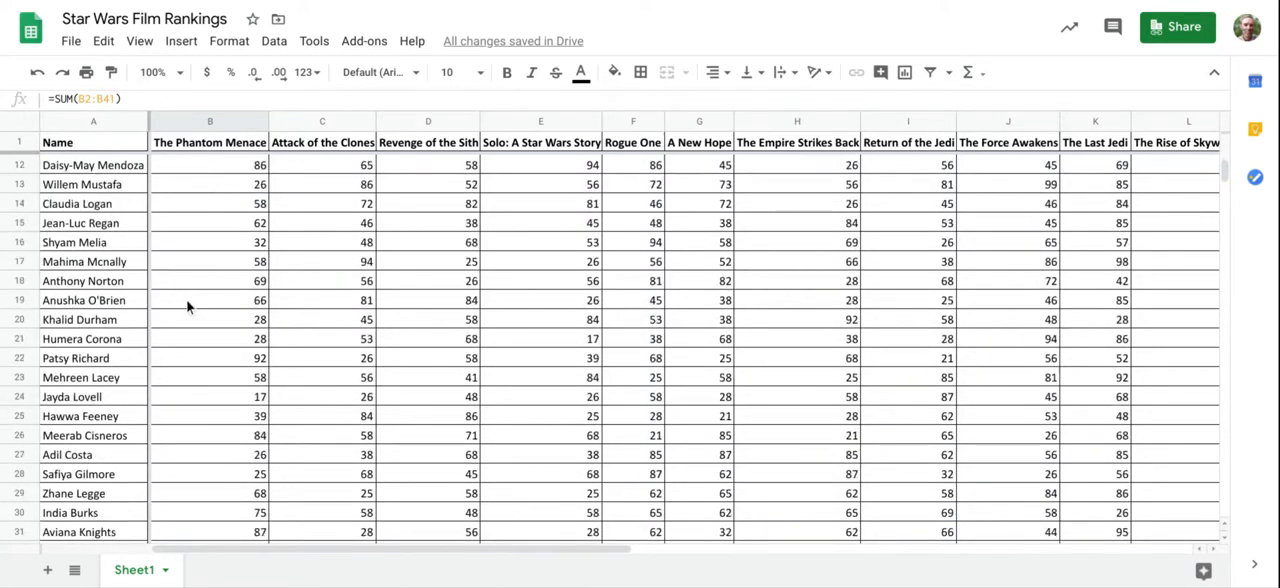
scroll(187, 307, down, 3)
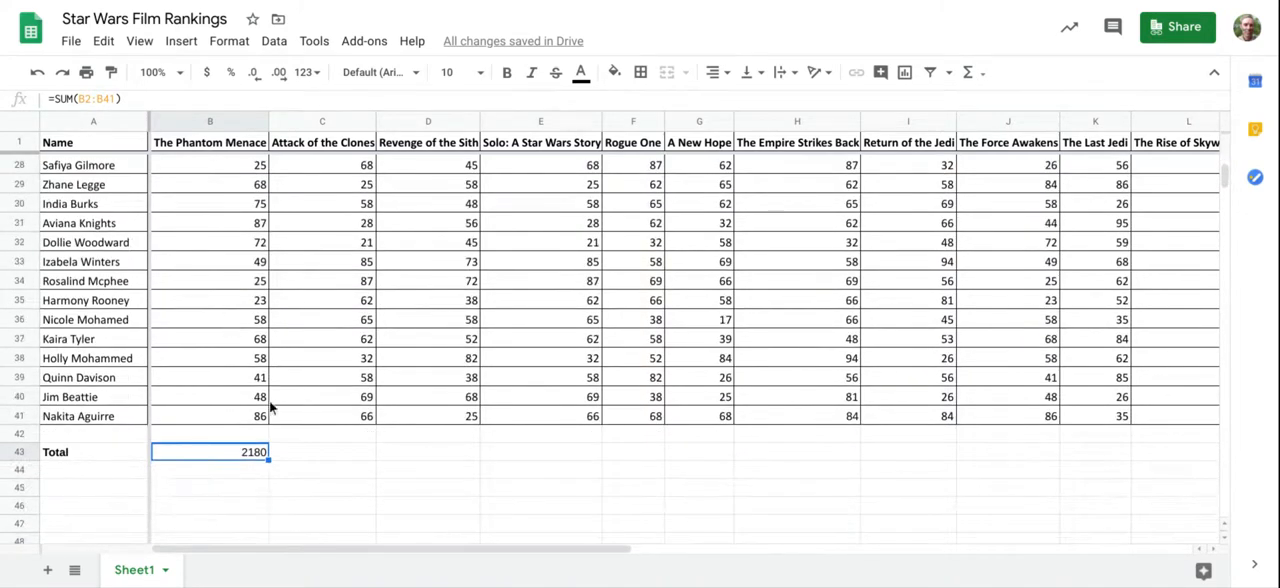
right_click(222, 452)
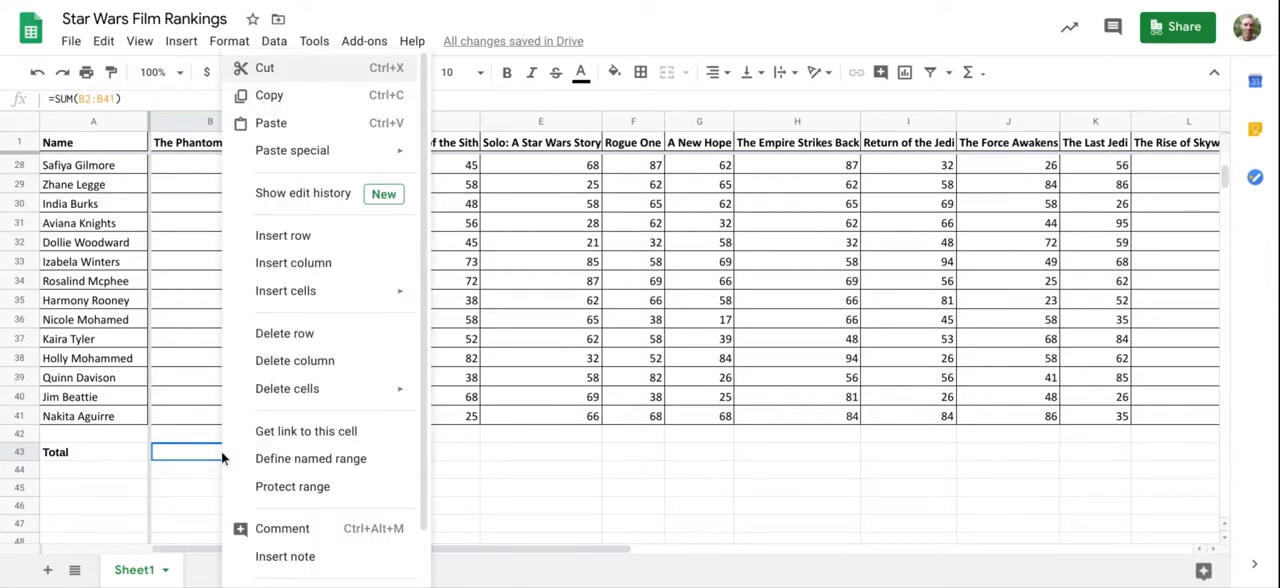
click(286, 100)
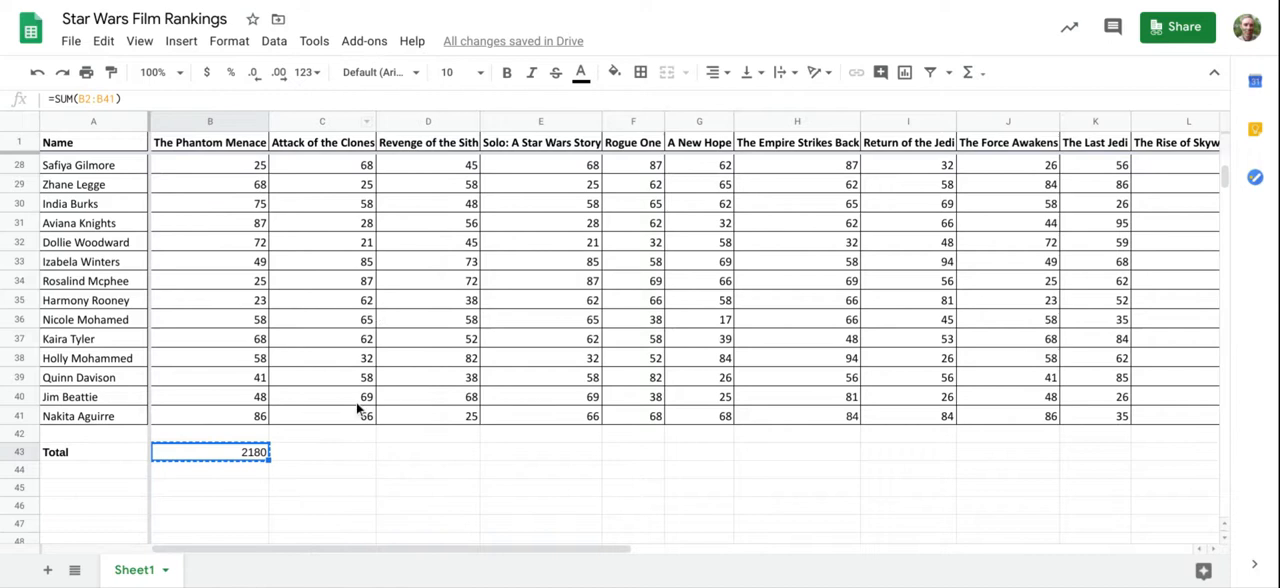
click(336, 456)
right_click(336, 457)
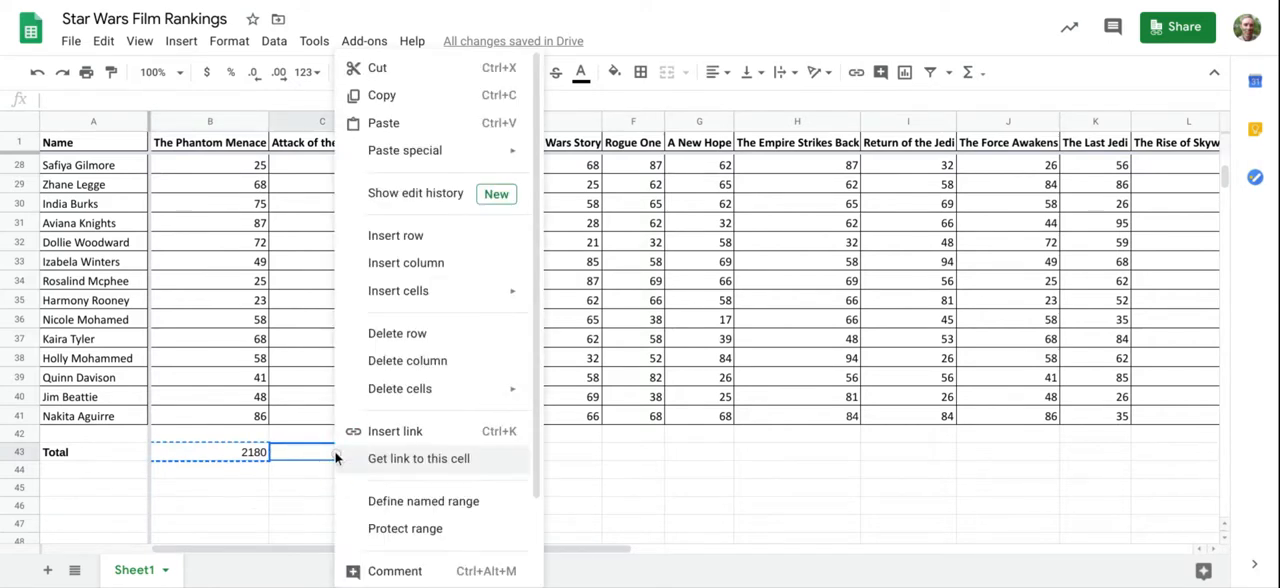
click(386, 133)
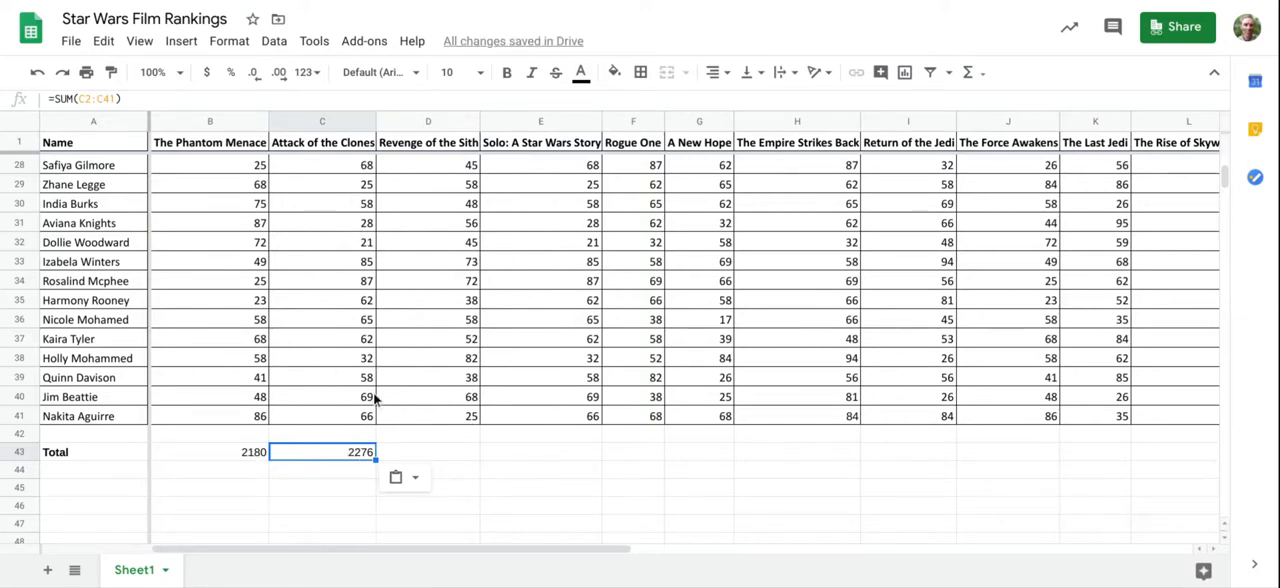
Step: Copy the total formula from C43 across row 43 into the Revenge of the Sith, Solo and Rogue One columns
key(ctrl+c)
click(421, 451)
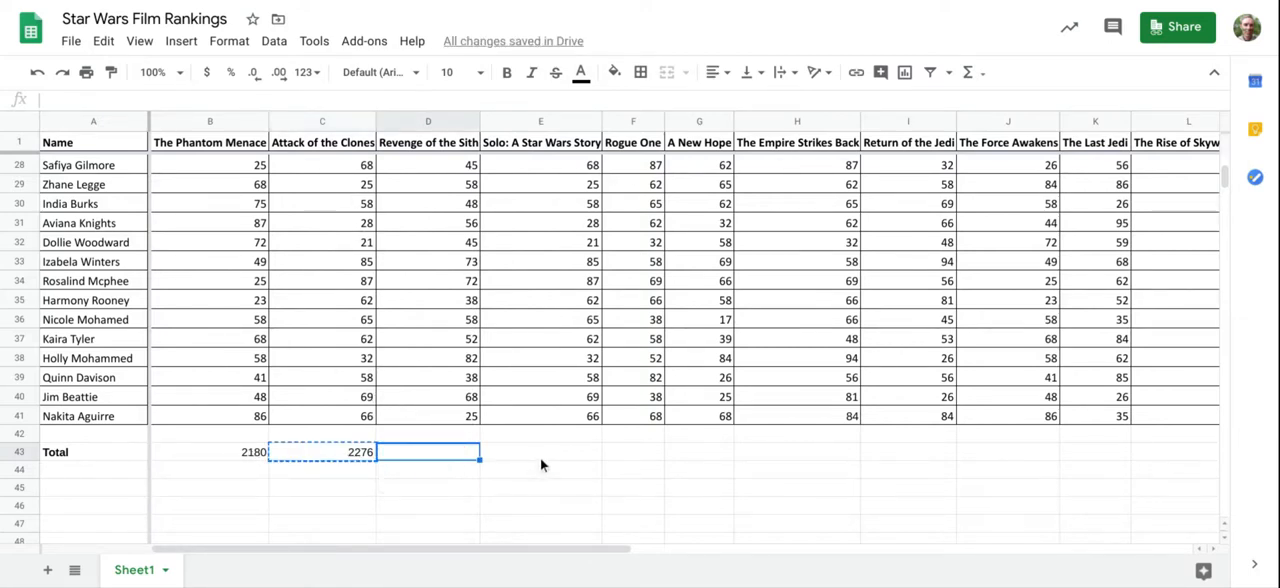
key(ctrl+v)
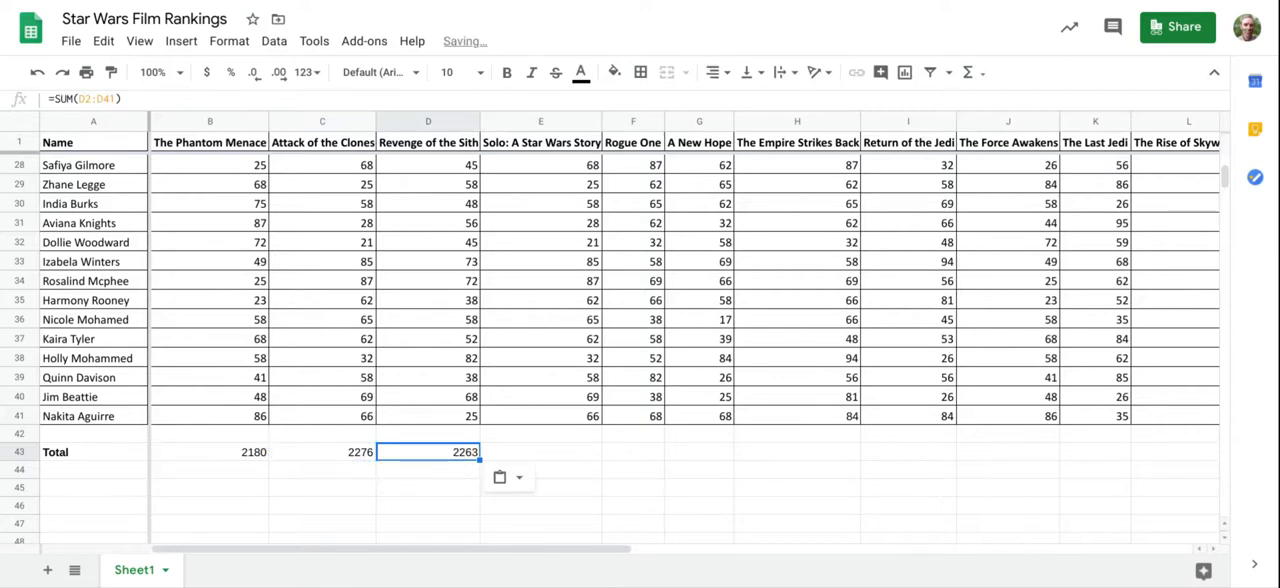
key(Right)
key(ctrl+v)
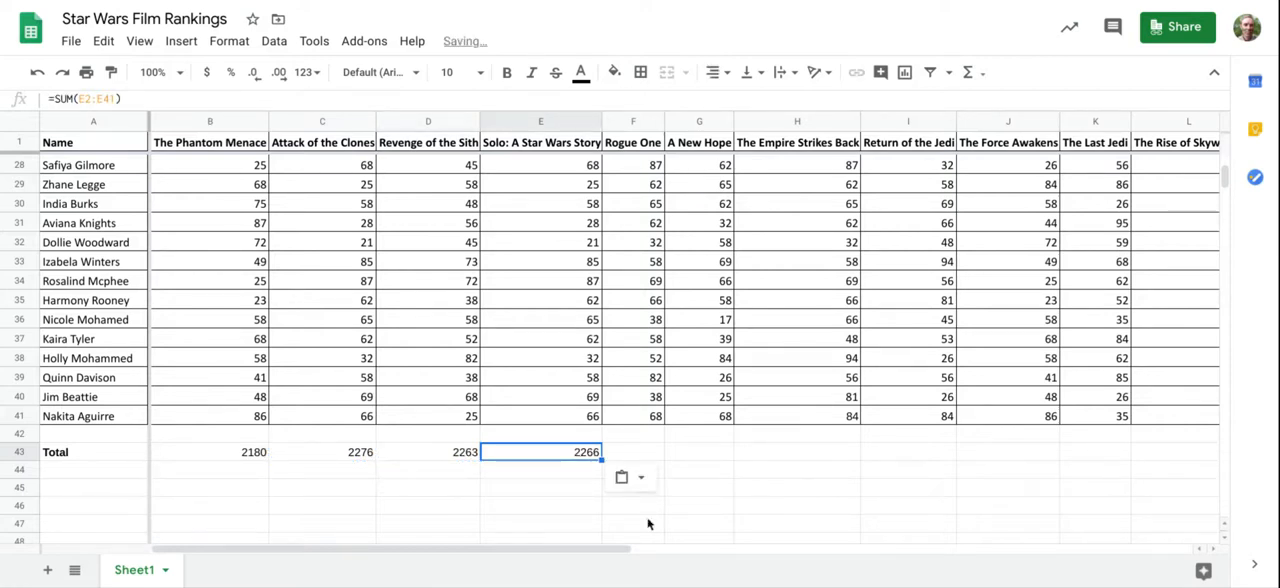
key(Right)
key(ctrl+v)
key(Right)
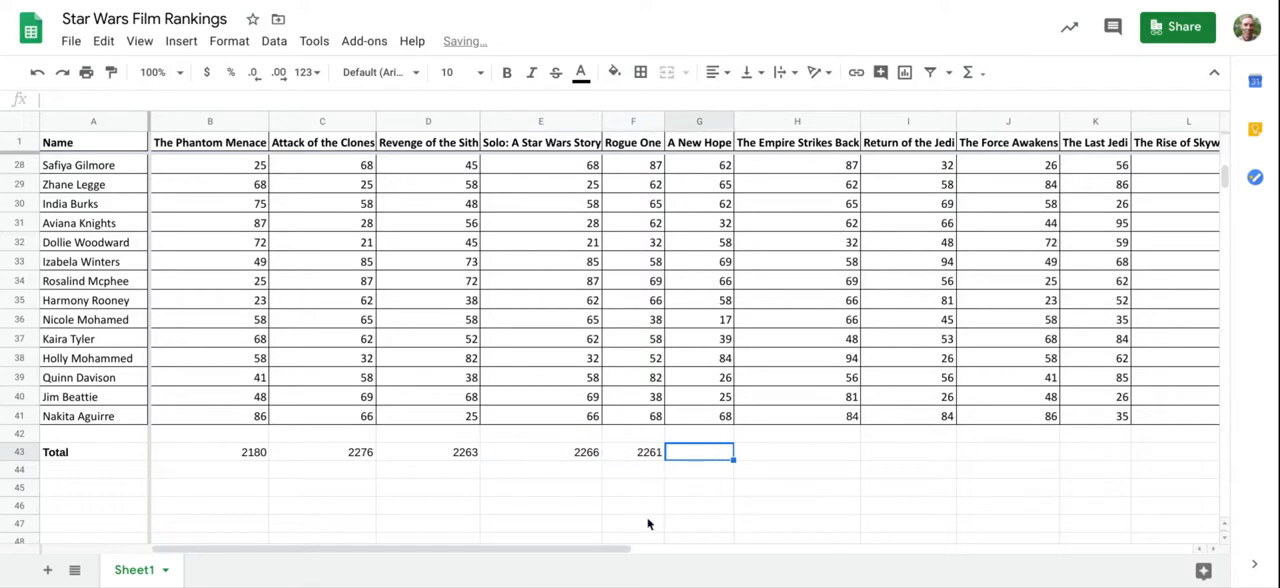